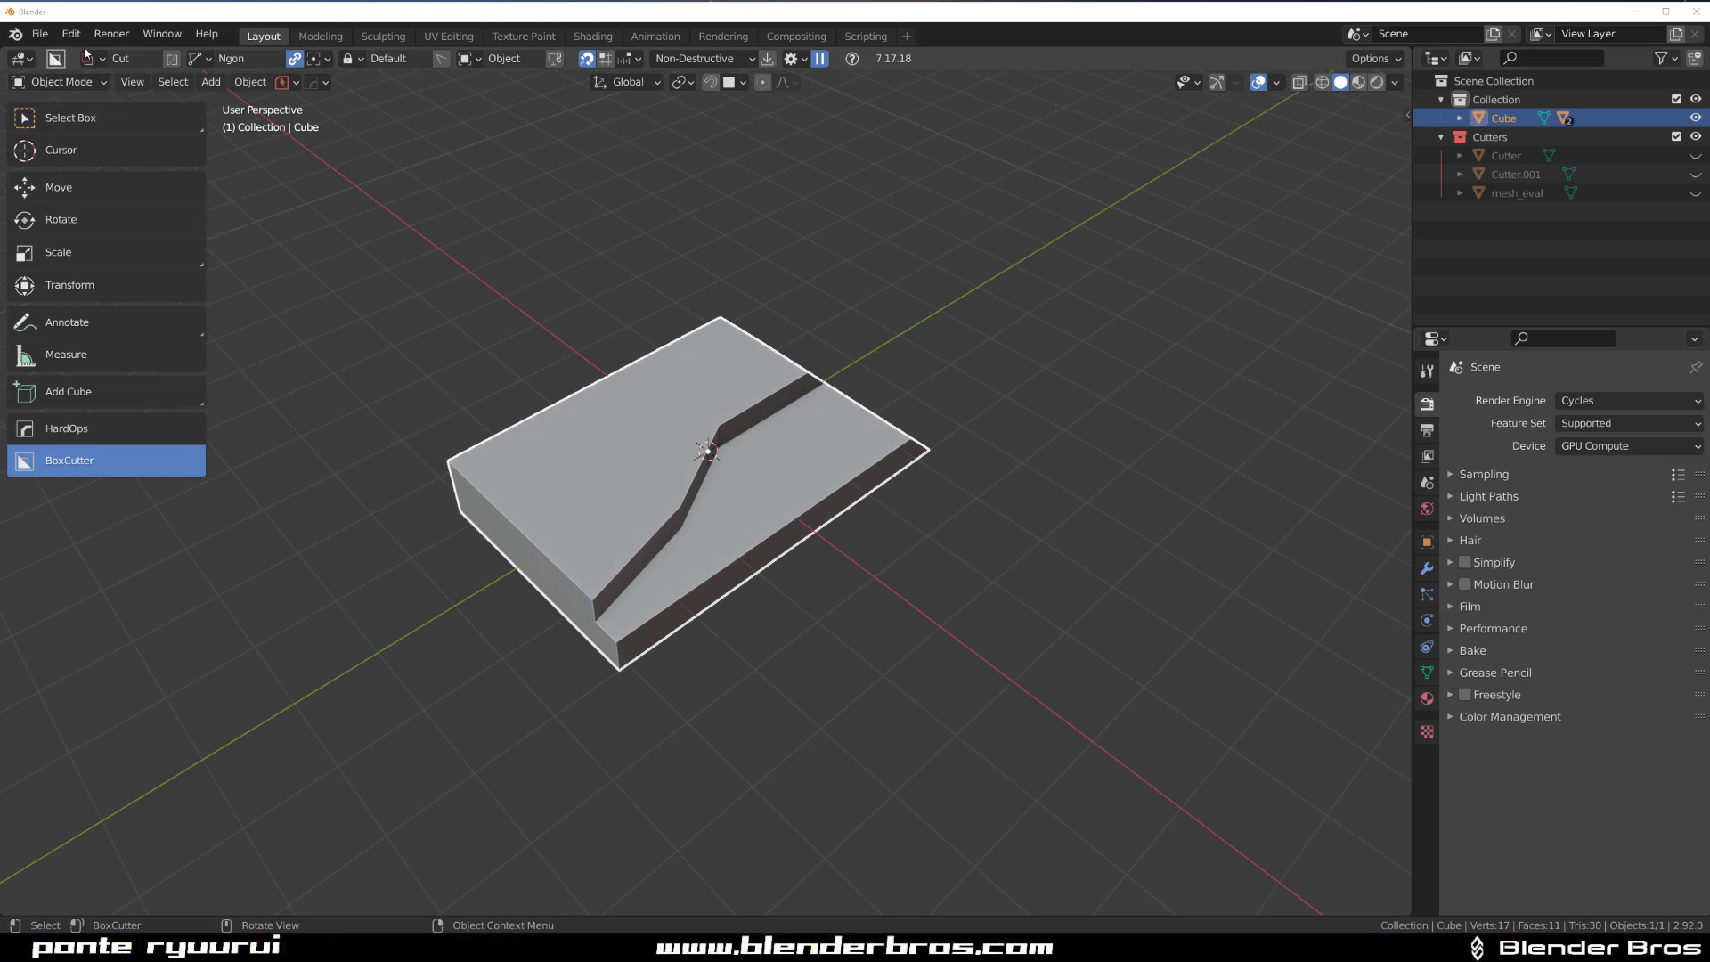
# Open the preferences in an enlarged window and search the add-ons for "machin"
pyautogui.click(71, 33)
pyautogui.click(153, 303)
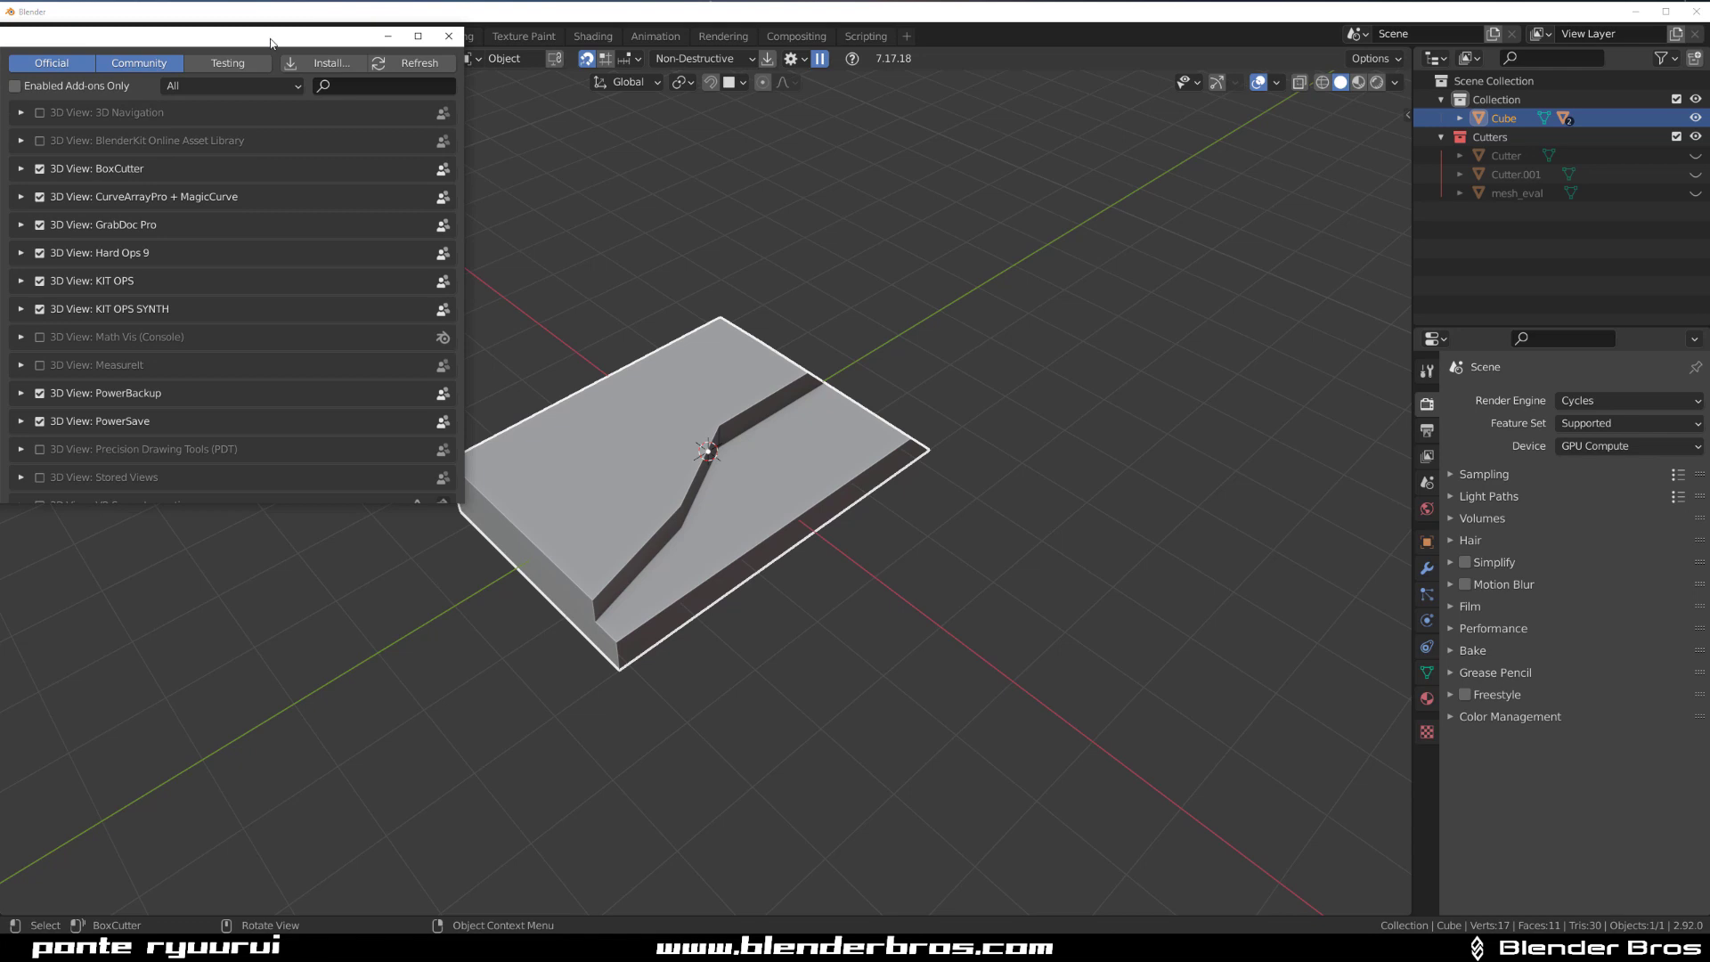
pyautogui.moveTo(260, 5); pyautogui.dragTo(721, 89)
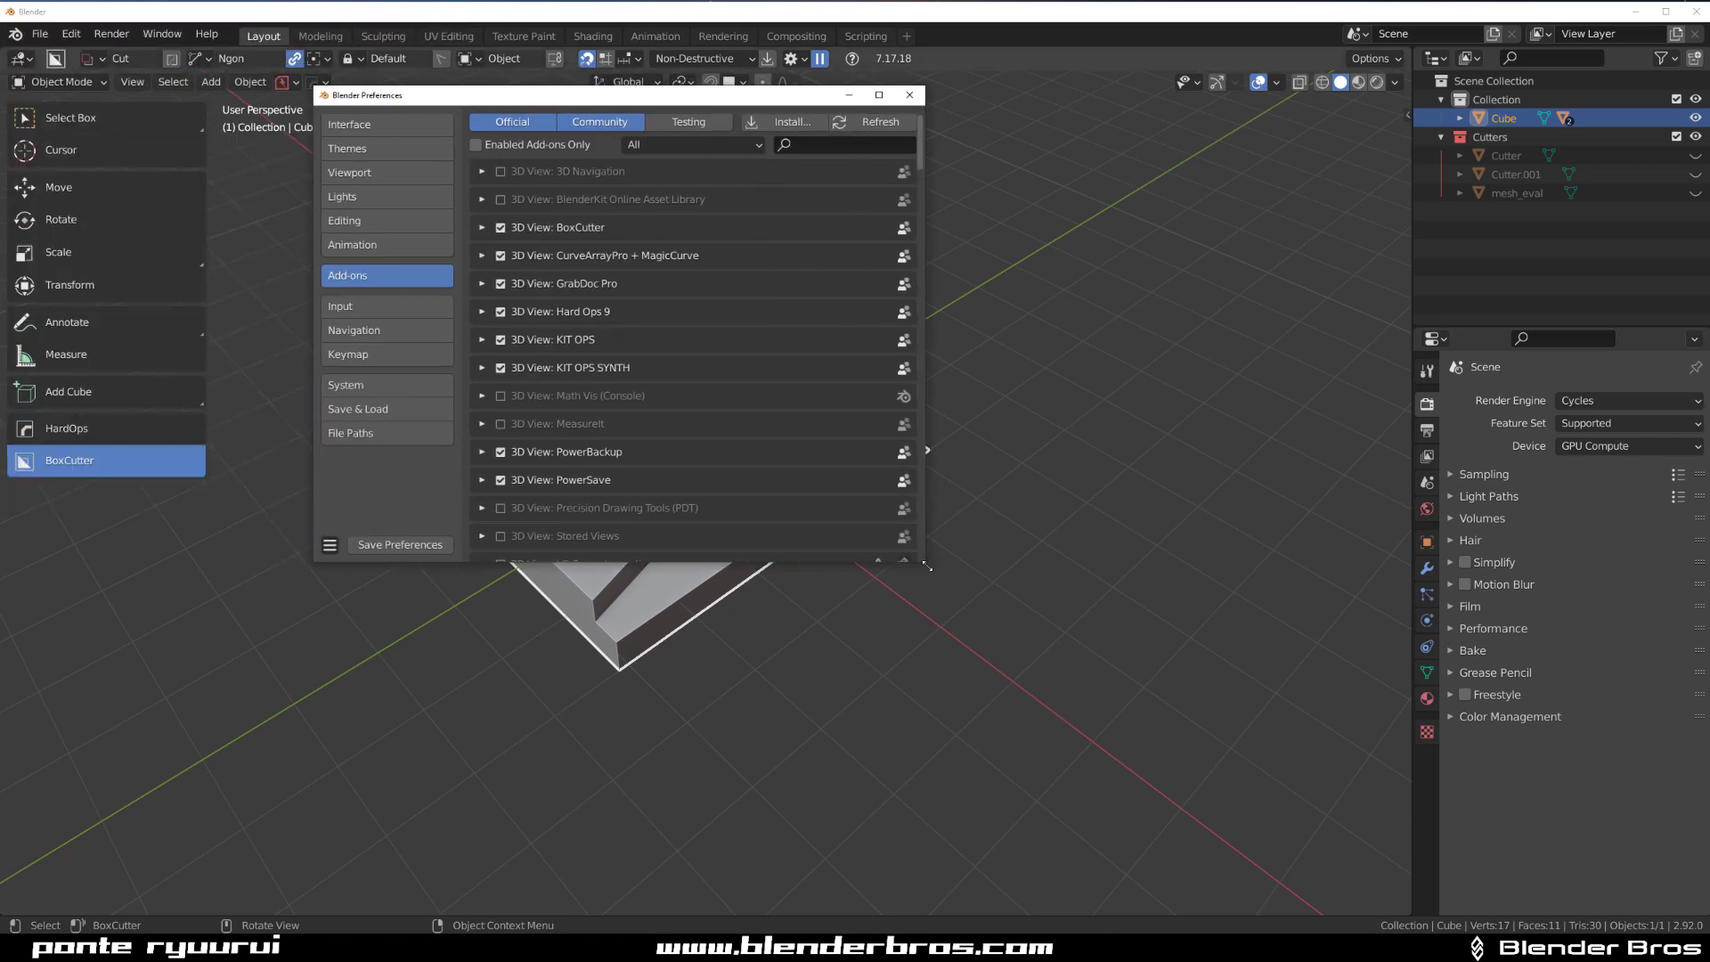
pyautogui.moveTo(927, 565); pyautogui.dragTo(1152, 710)
pyautogui.click(994, 148)
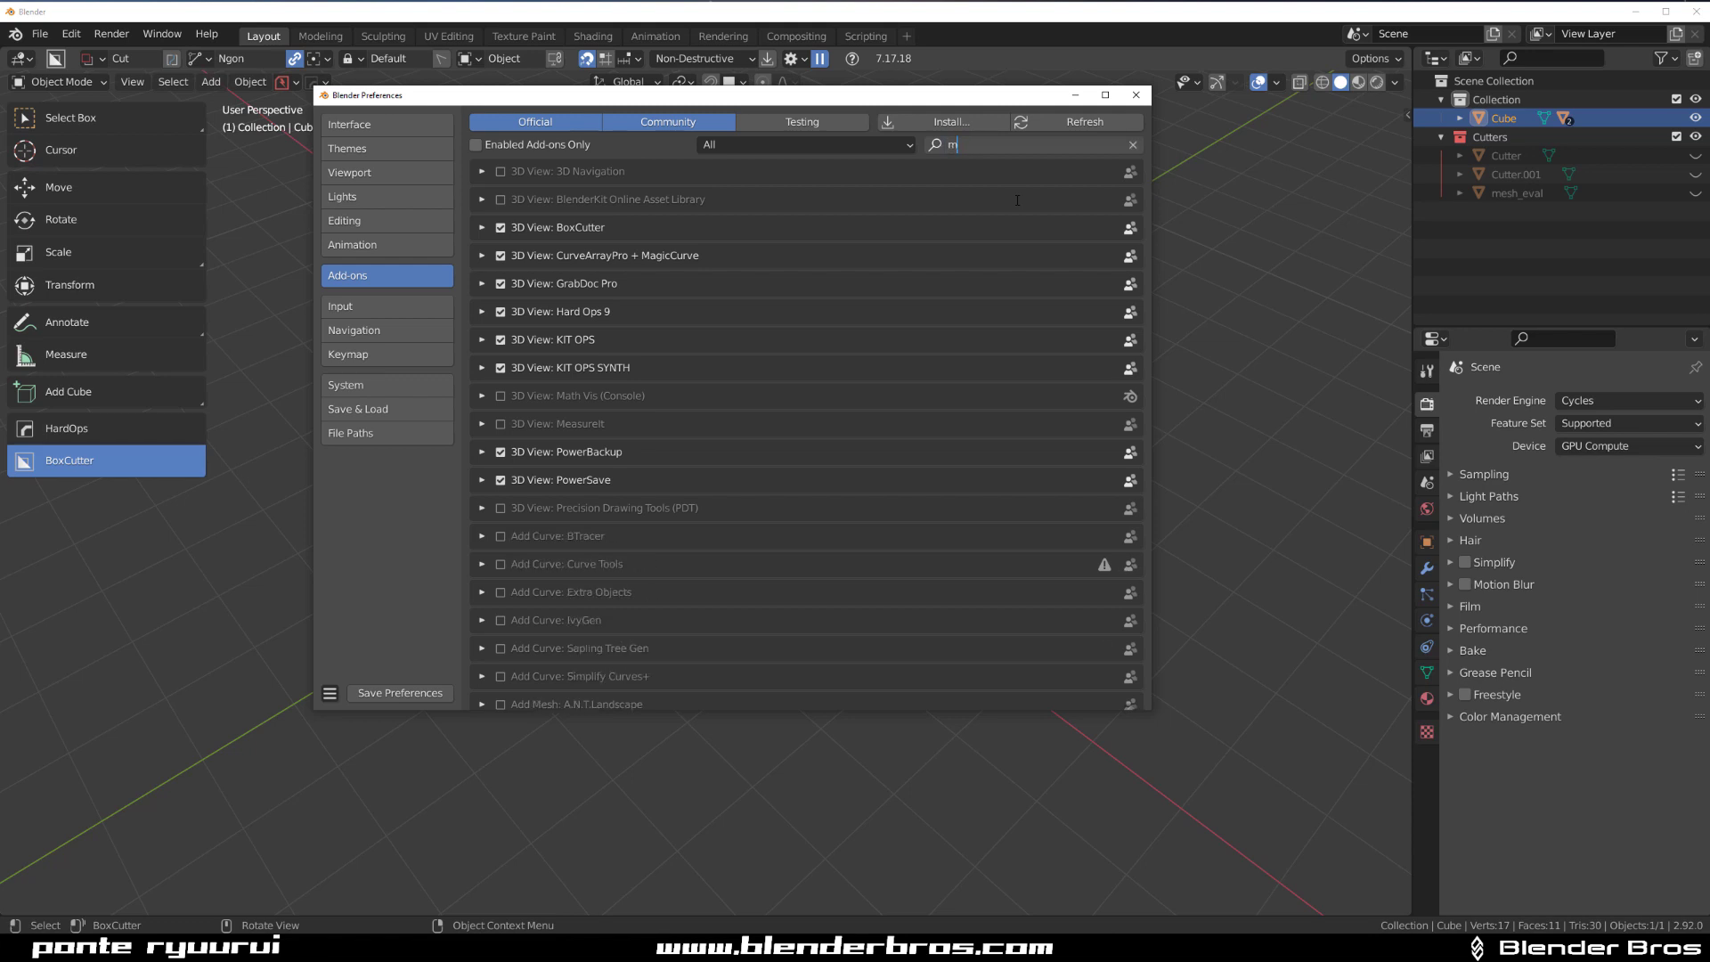
pyautogui.write('machi')
pyautogui.write('n')
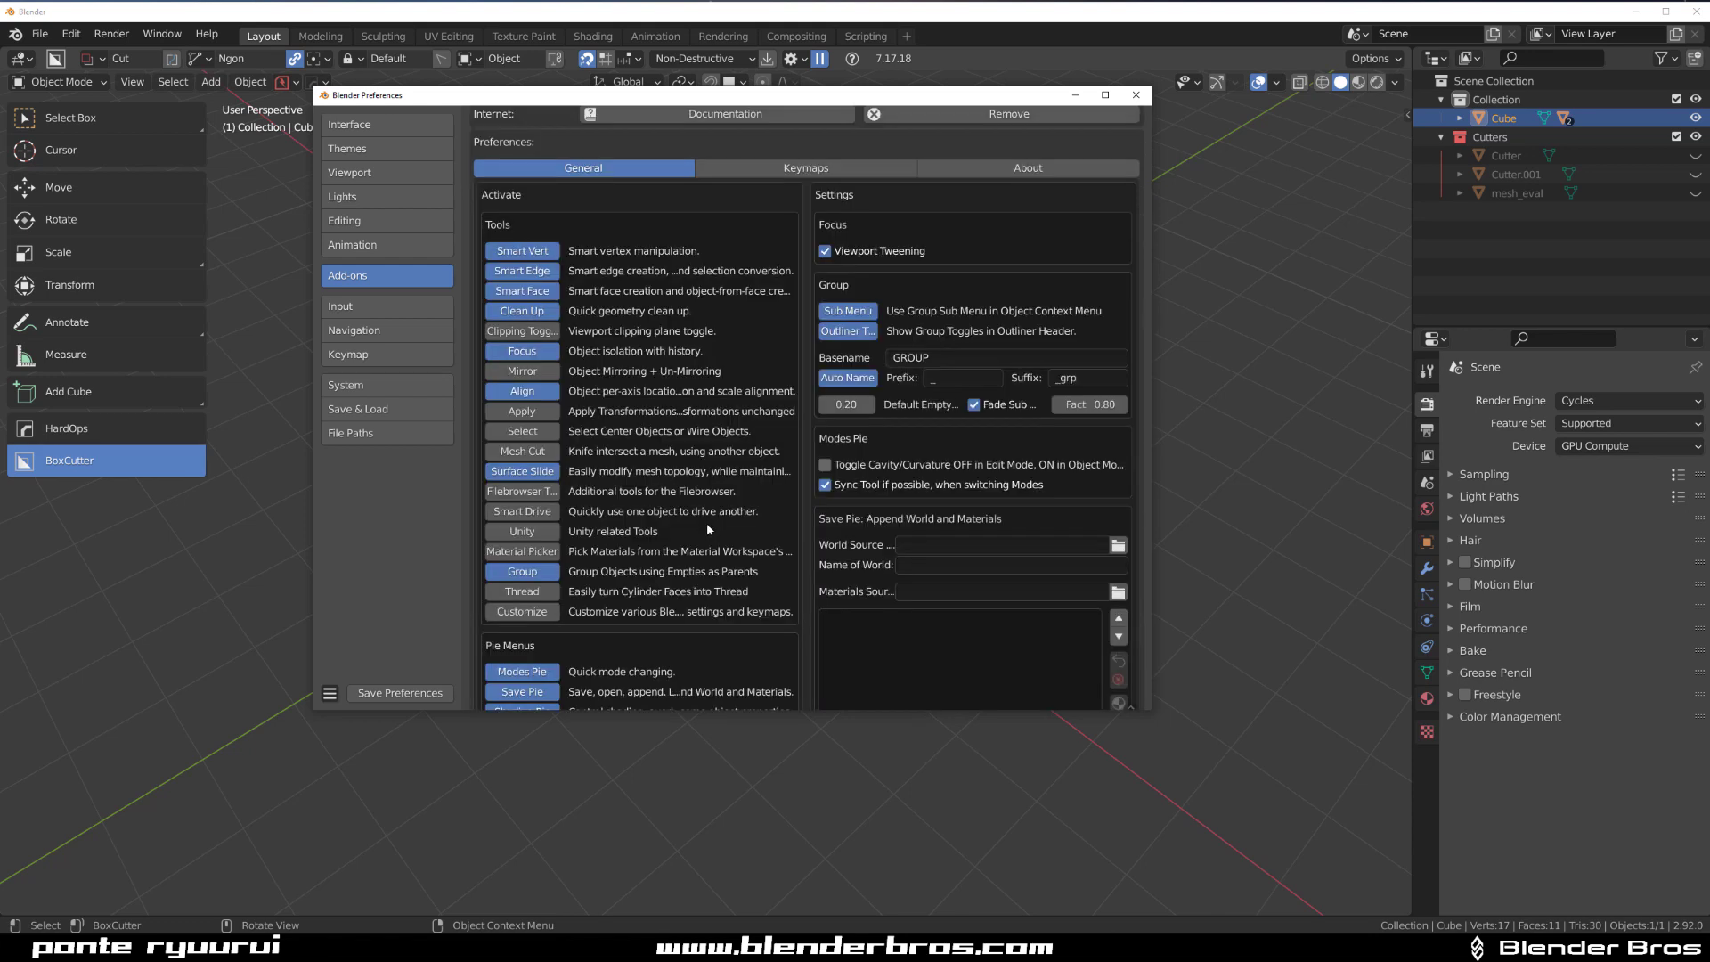
# Review the MACHIN3tools add-on's activated tools and settings, and close the preferences
pyautogui.scroll(5, 623, 356)
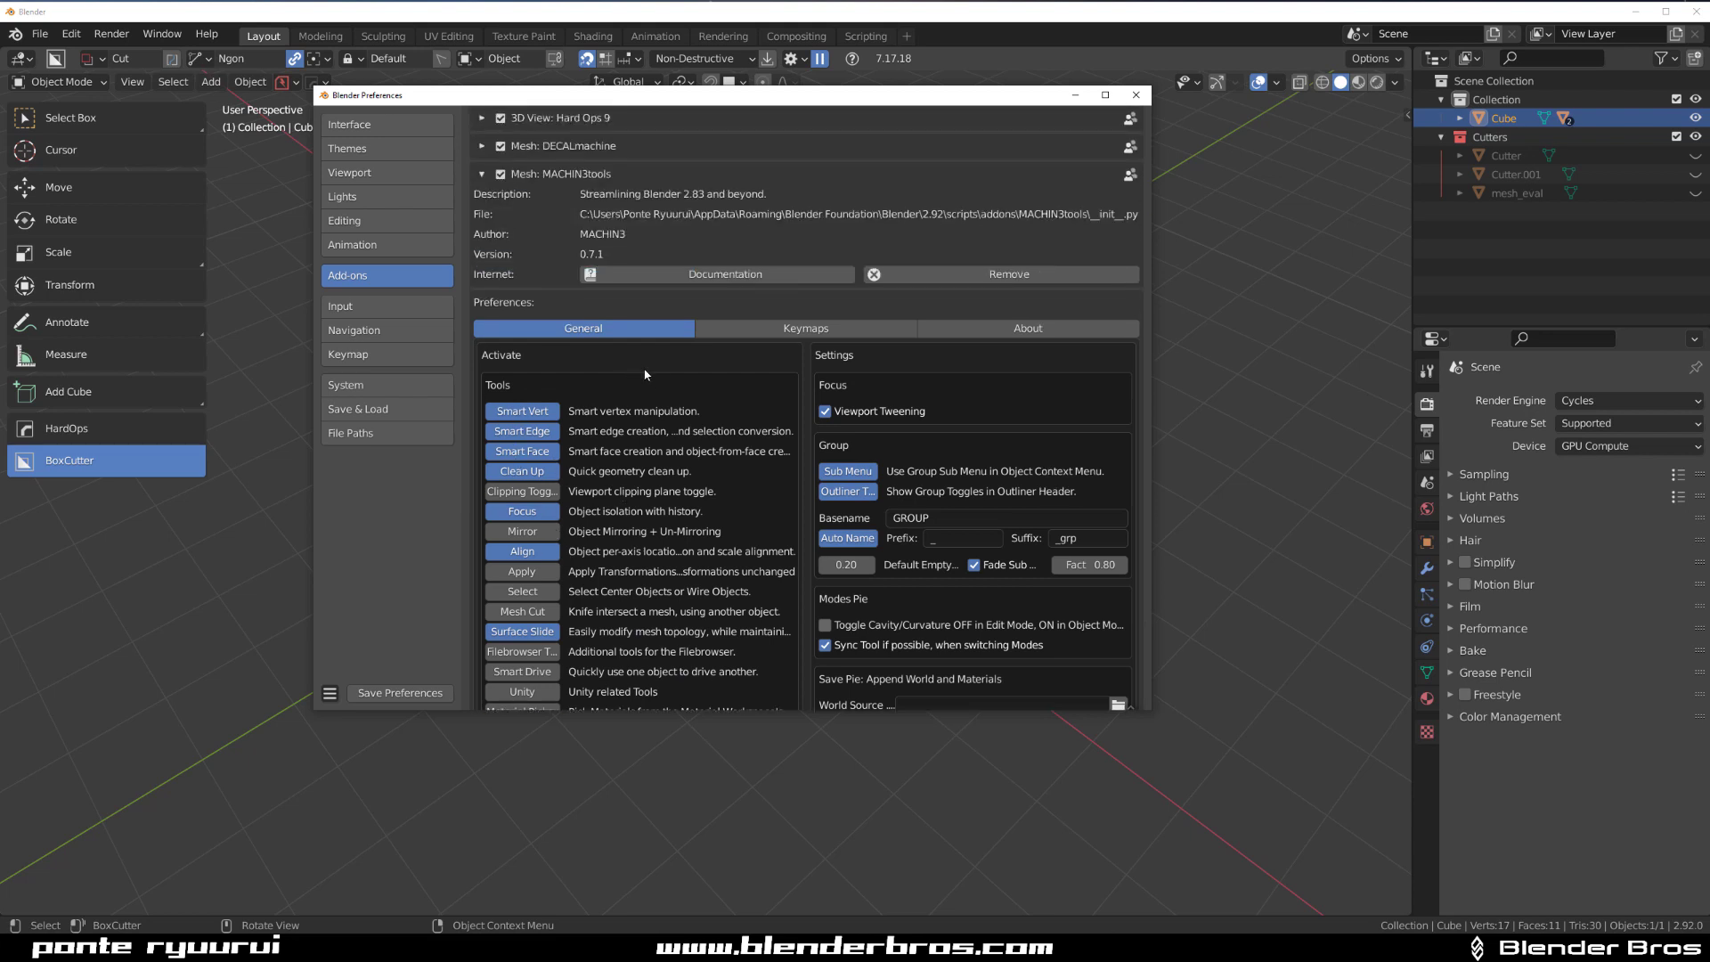
pyautogui.scroll(-4, 643, 415)
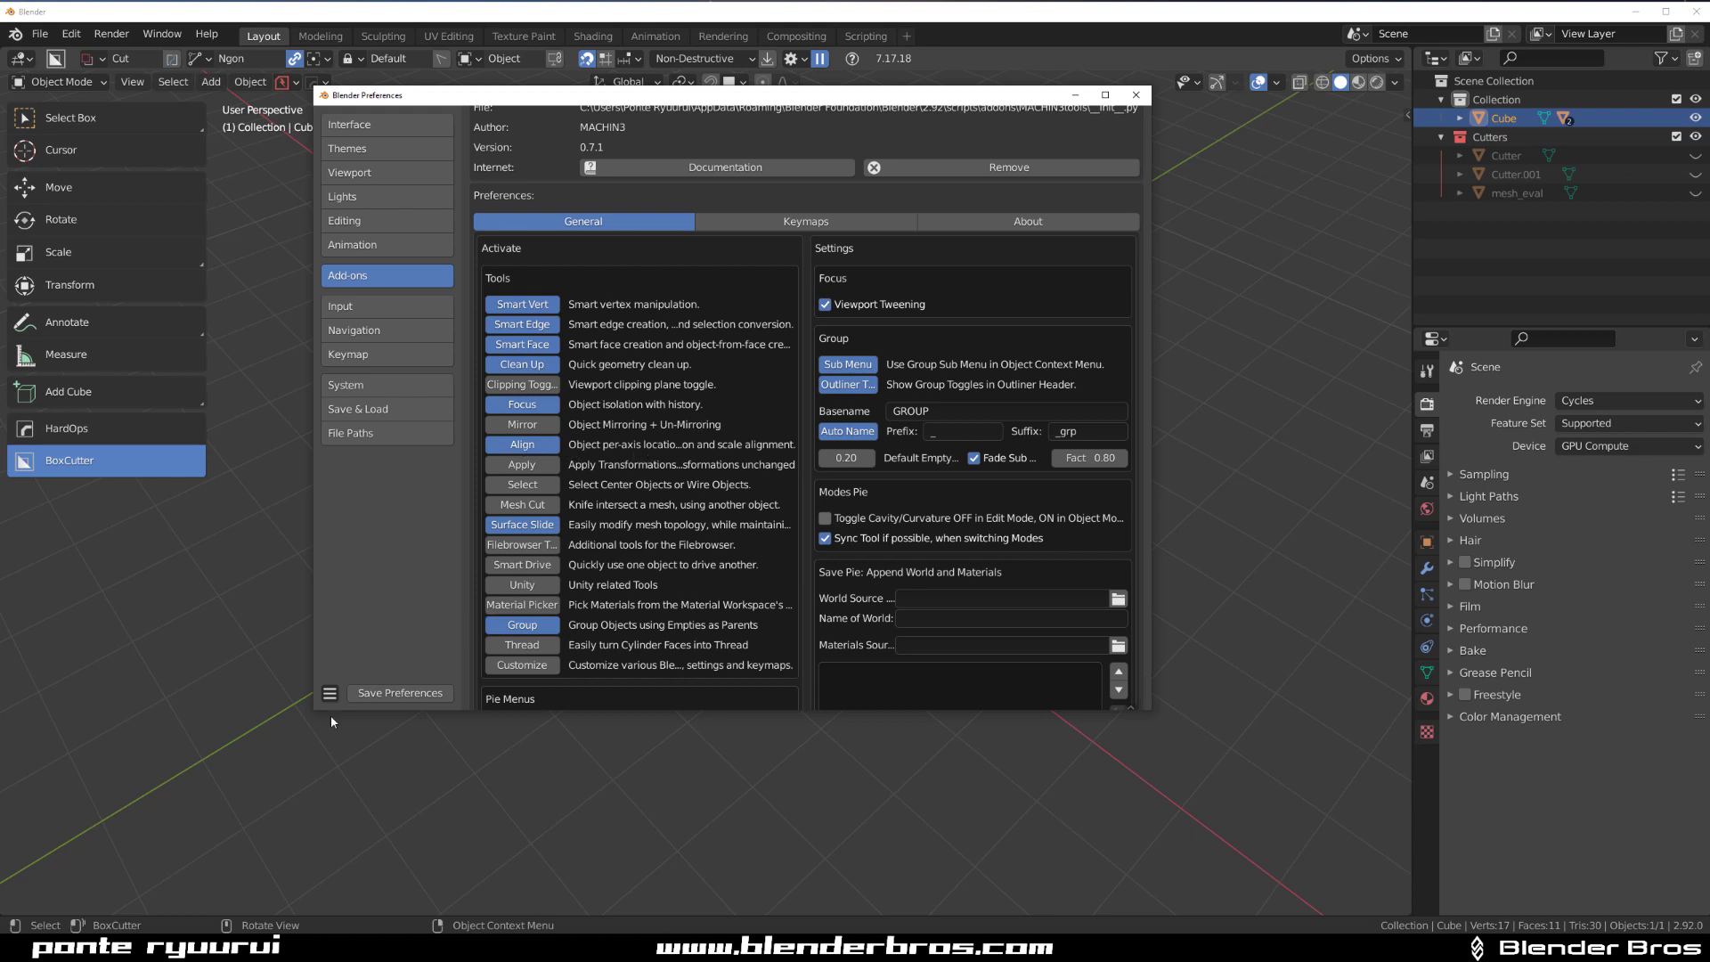
pyautogui.click(1136, 94)
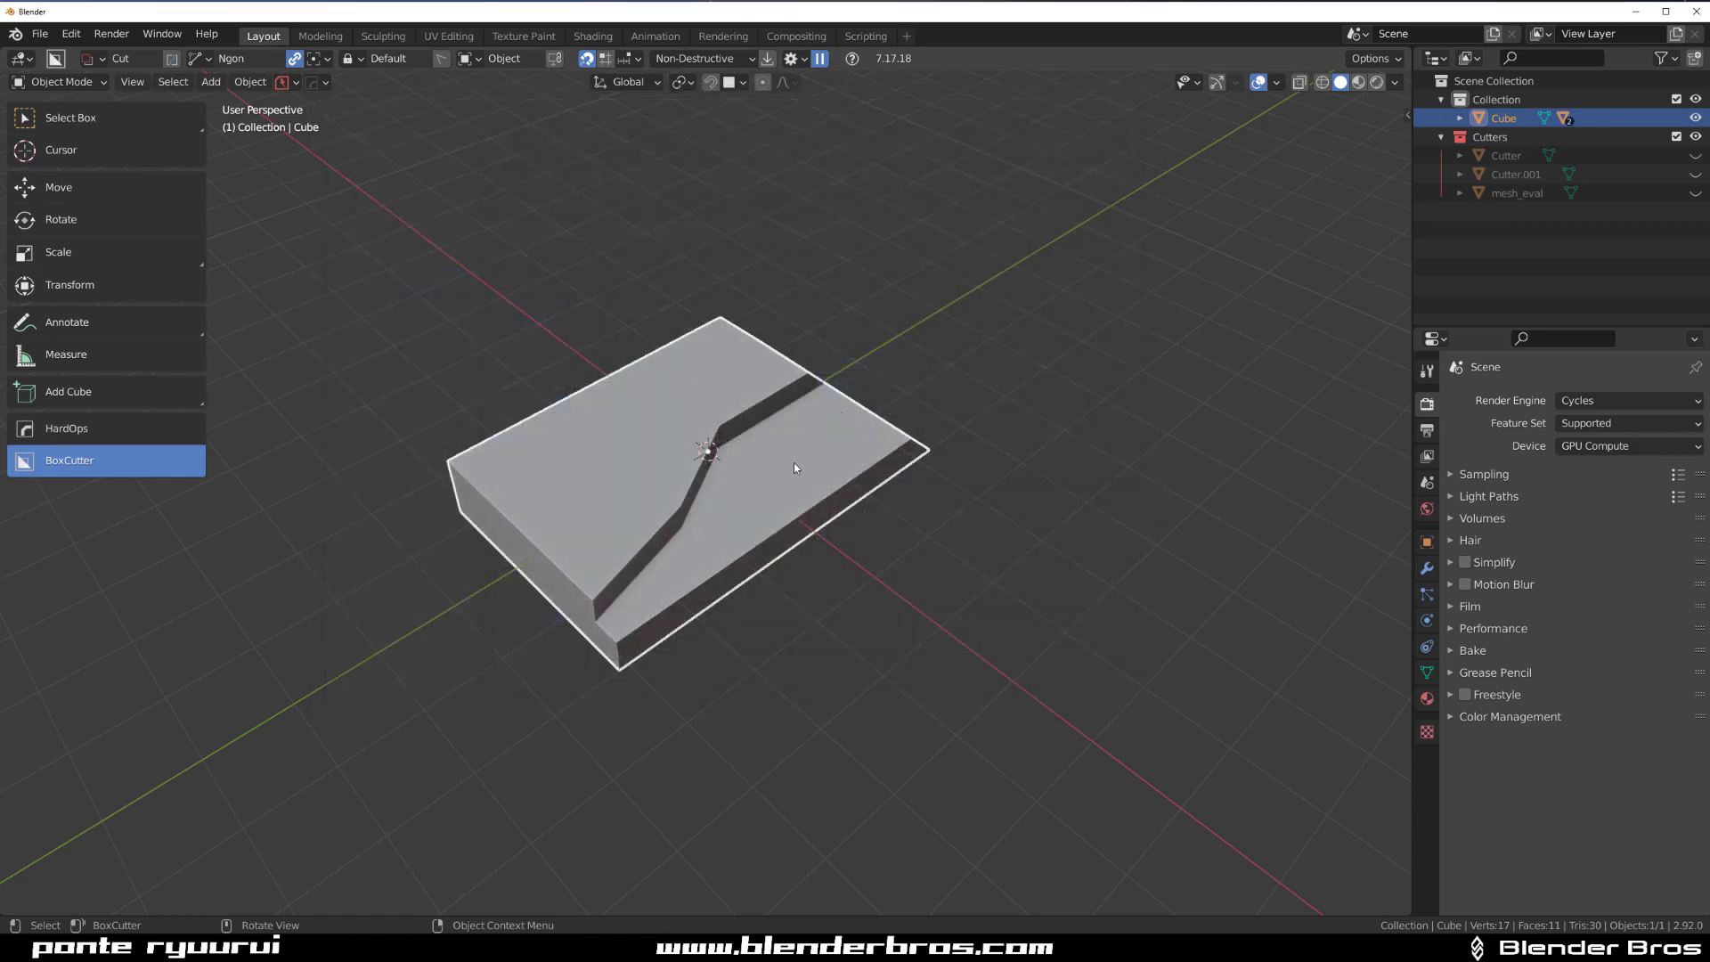
# Edit the cube's mesh in top orthographic view, try right-aligning three consecutive step-edge vertices, and undo the alignment
pyautogui.moveTo(777, 463); pyautogui.dragTo(763, 350, button='middle')
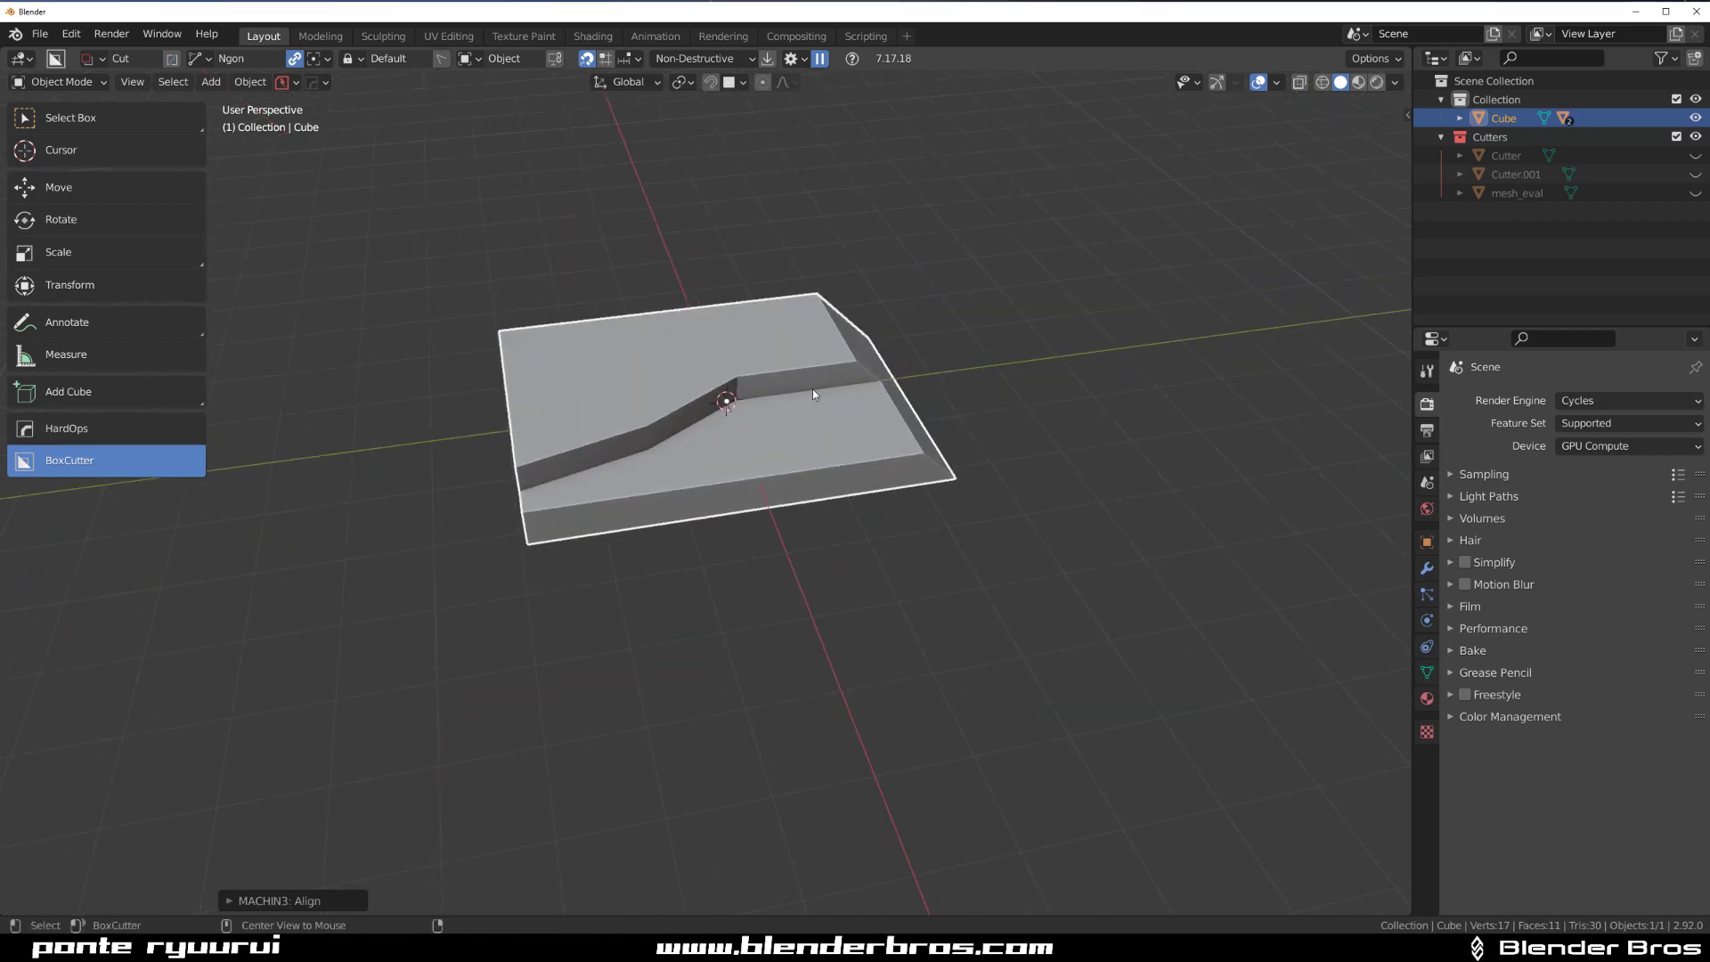
pyautogui.scroll(4, 808, 413)
pyautogui.press('Tab')
pyautogui.moveTo(758, 430)
pyautogui.mouseDown(button='middle')
pyautogui.moveTo(935, 489)
pyautogui.moveTo(812, 397)
pyautogui.moveTo(769, 421)
pyautogui.moveTo(775, 388)
pyautogui.moveTo(758, 436)
pyautogui.mouseUp(button='middle')
pyautogui.press('KP_5')
pyautogui.click(775, 713)
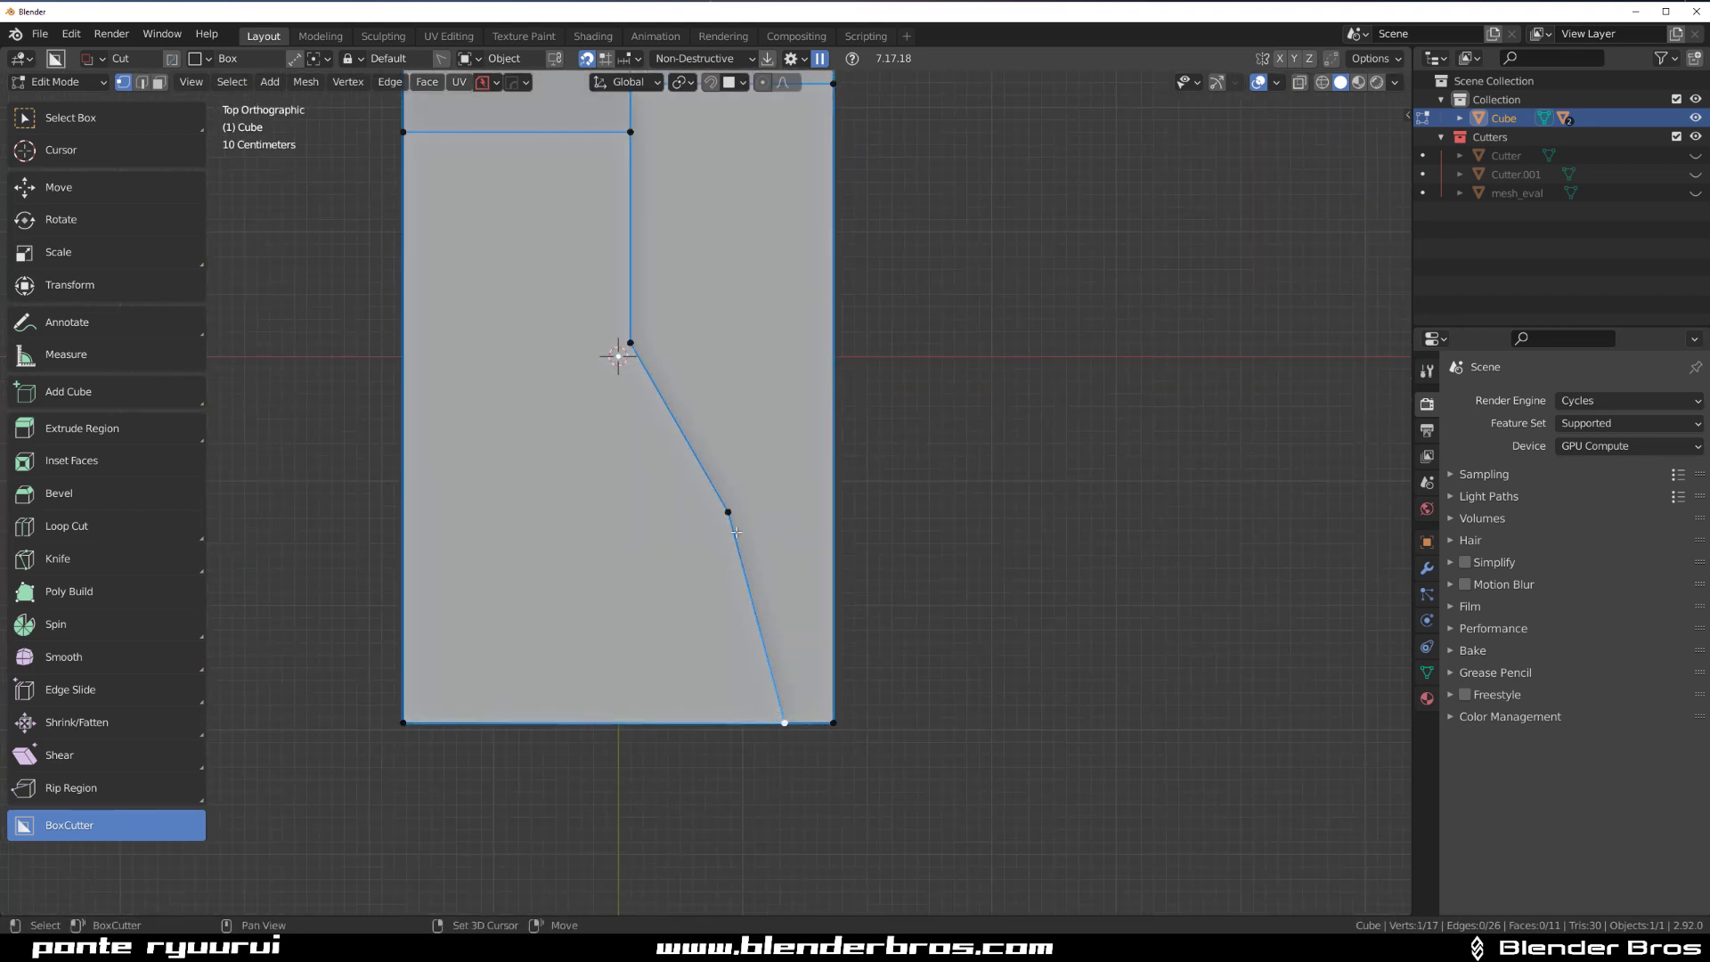
pyautogui.keyDown('shift'); pyautogui.click(631, 342); pyautogui.keyUp('shift')
pyautogui.hotkey('alt', 'a')
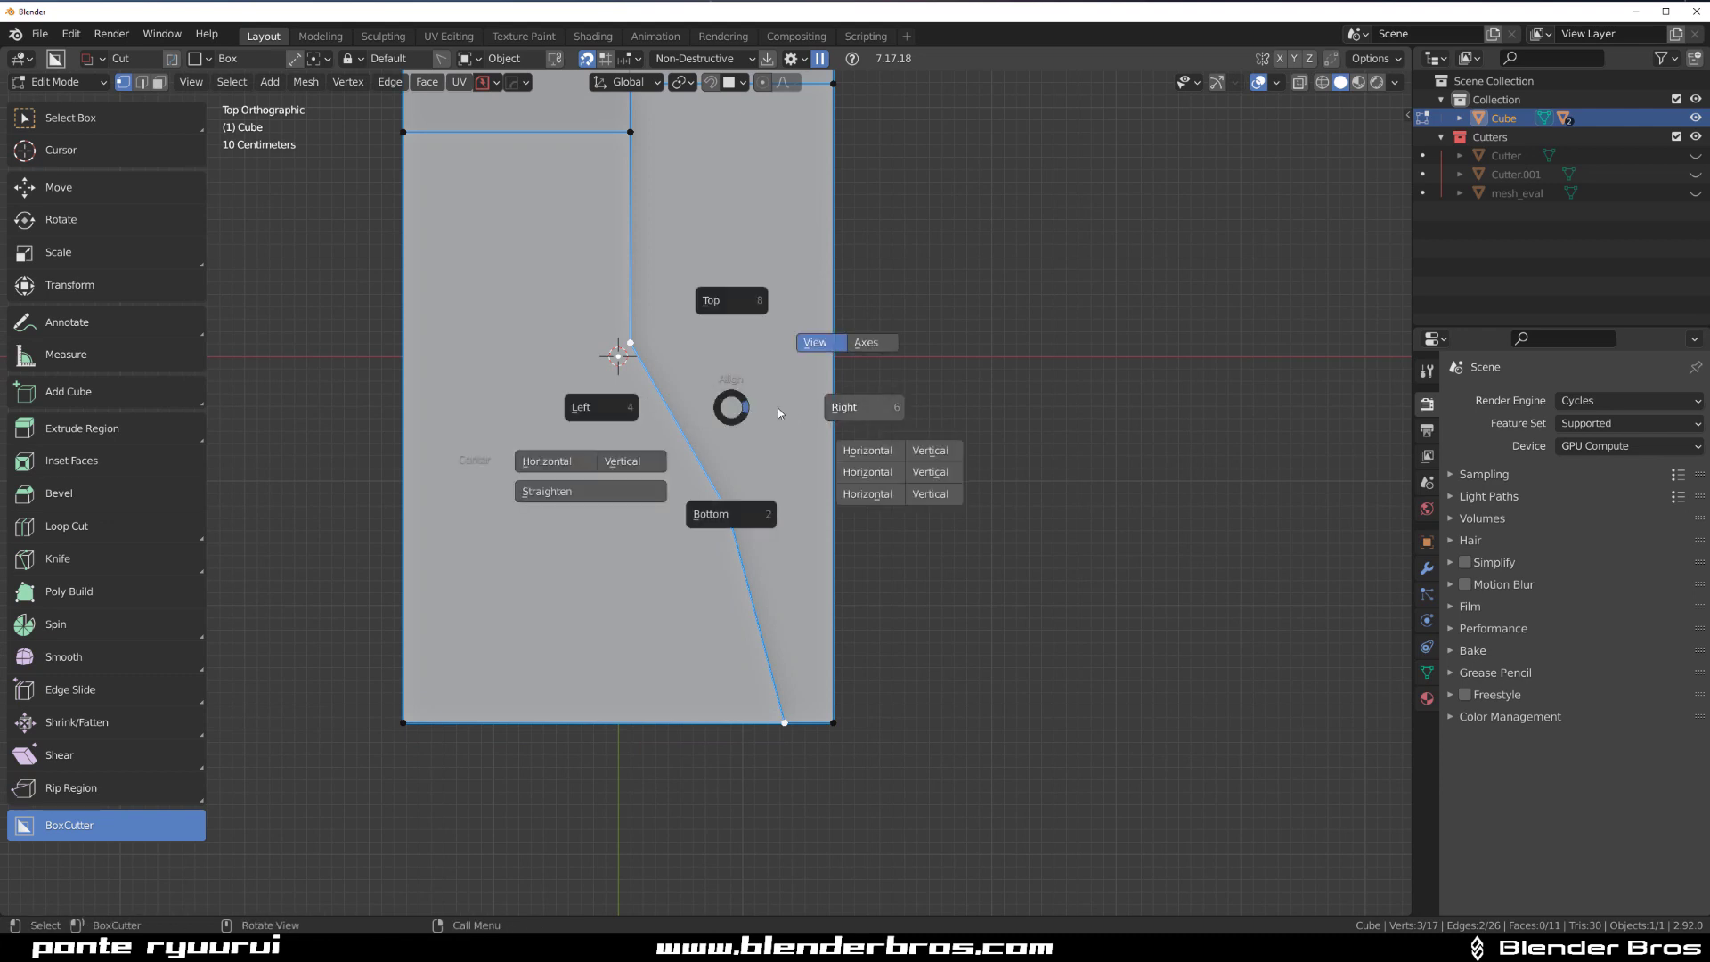
pyautogui.click(859, 409)
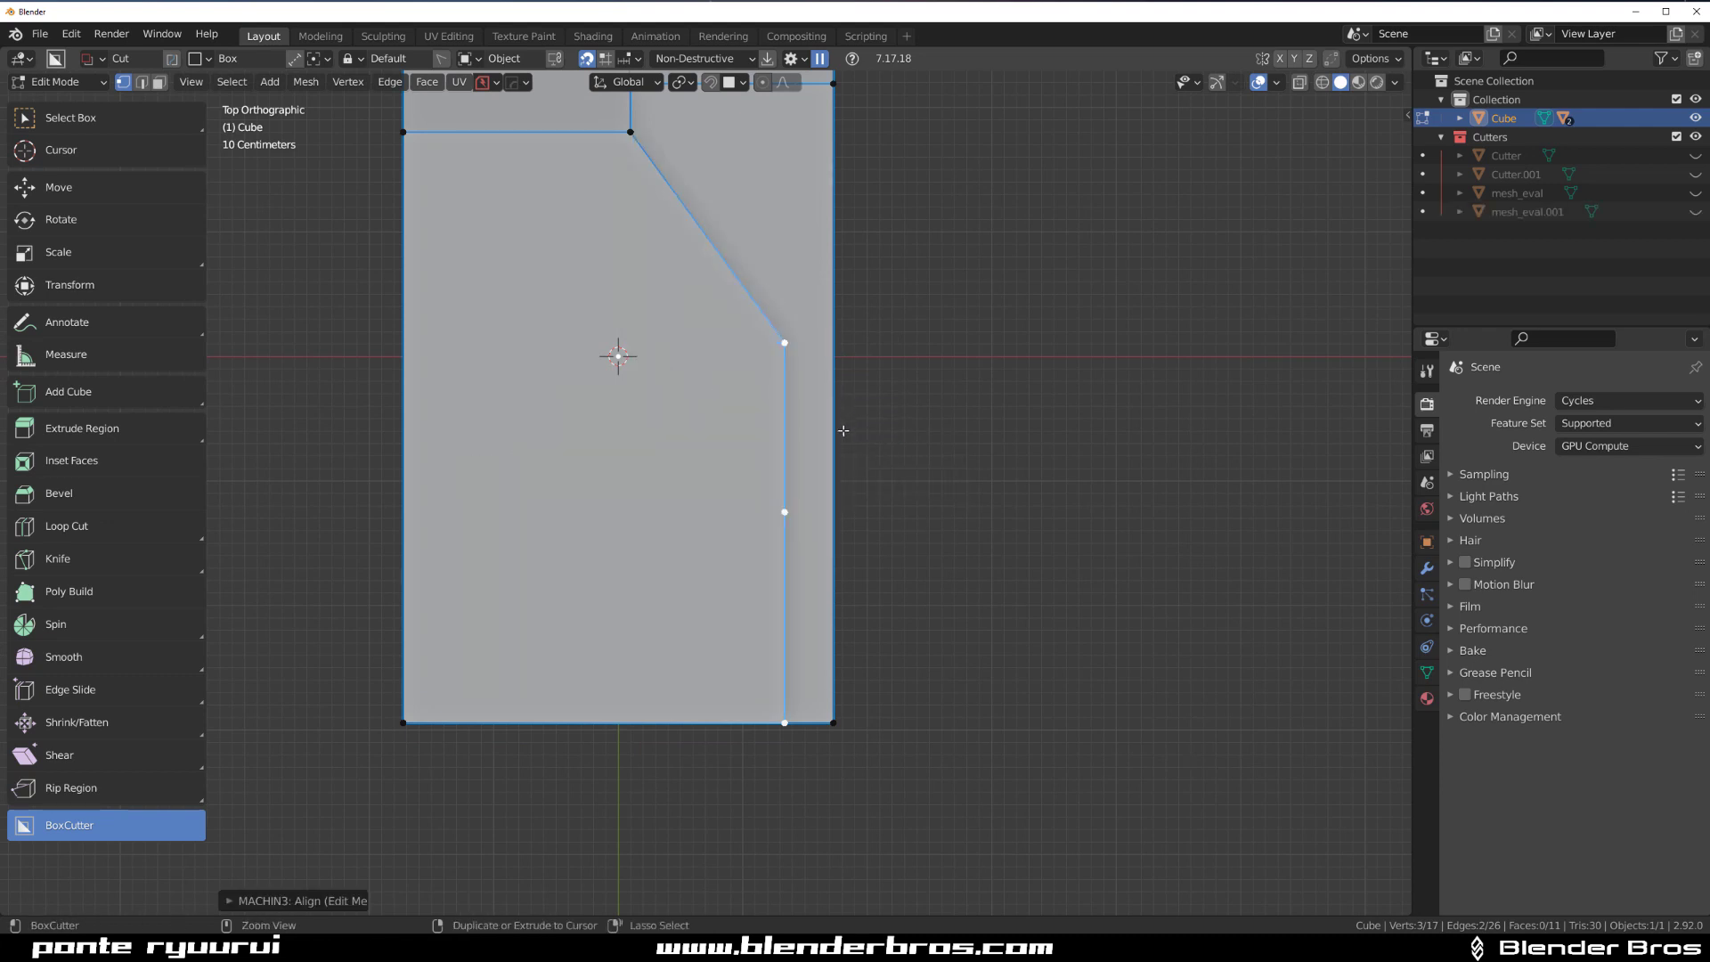
pyautogui.hotkey('ctrl', 'z')
# Try the left alignment on the same three step-edge vertices and undo it
pyautogui.hotkey('alt', 'a')
pyautogui.click(563, 468)
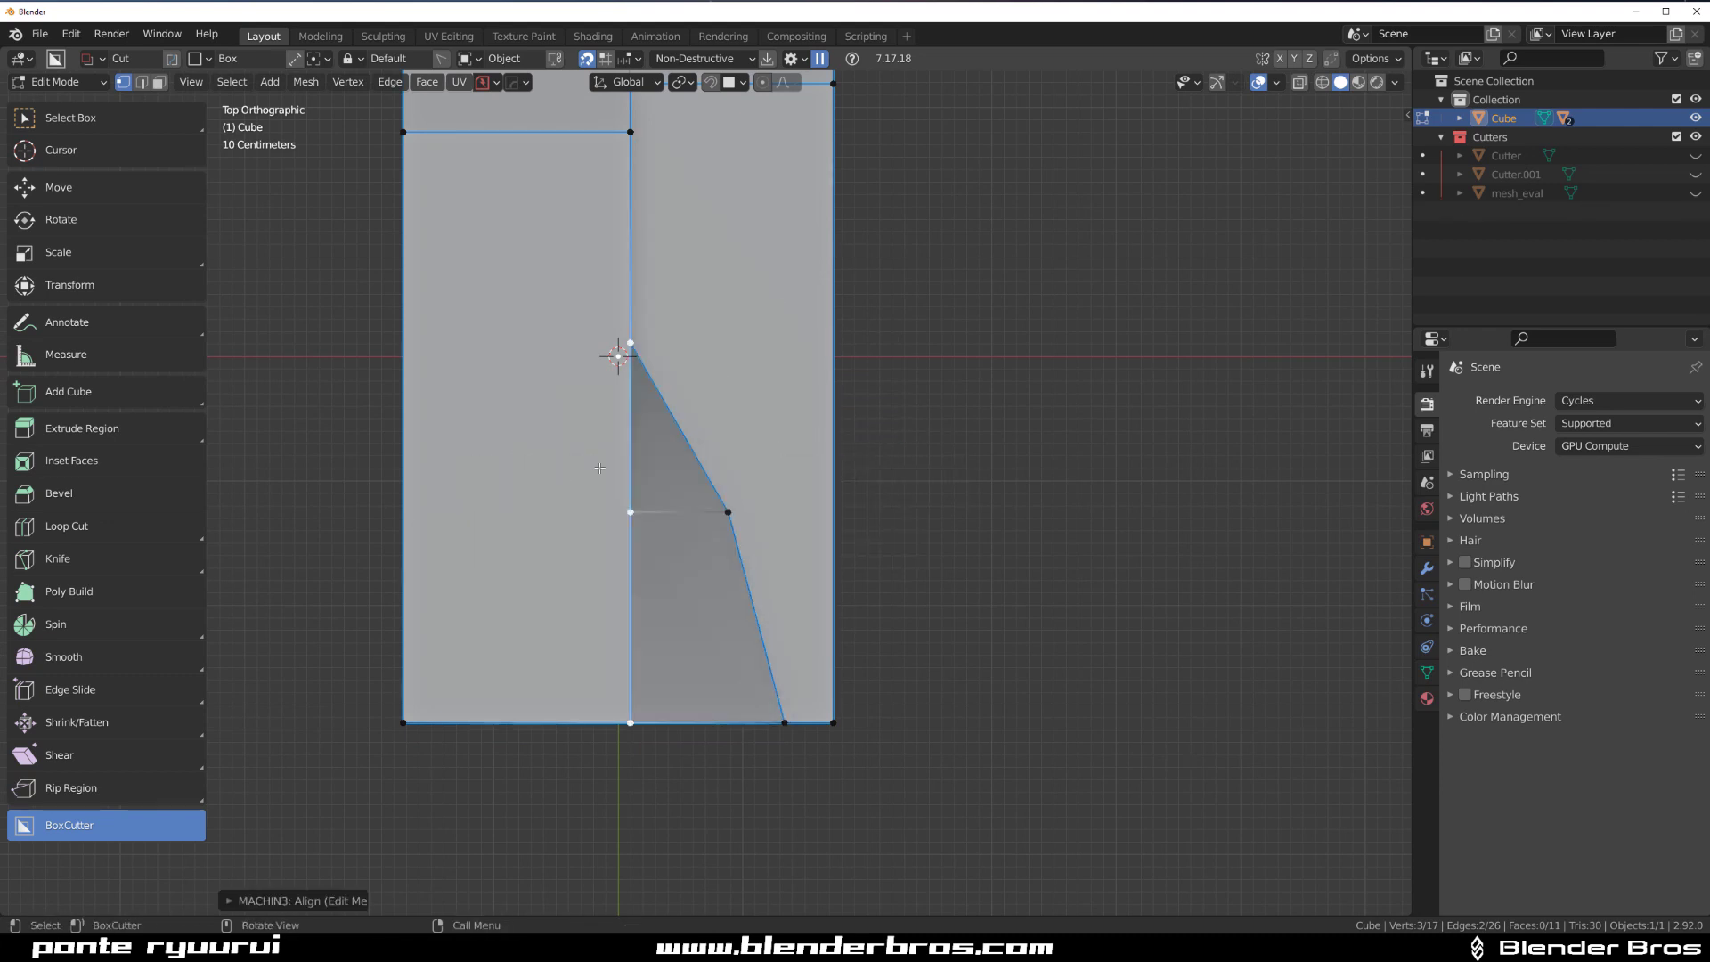
pyautogui.hotkey('ctrl', 'z')
# Add the lower ledge's corner vertex to the selection in right view and try aligning it with the step-edge vertices
pyautogui.moveTo(882, 454); pyautogui.dragTo(845, 467, button='middle')
pyautogui.scroll(3, 845, 467)
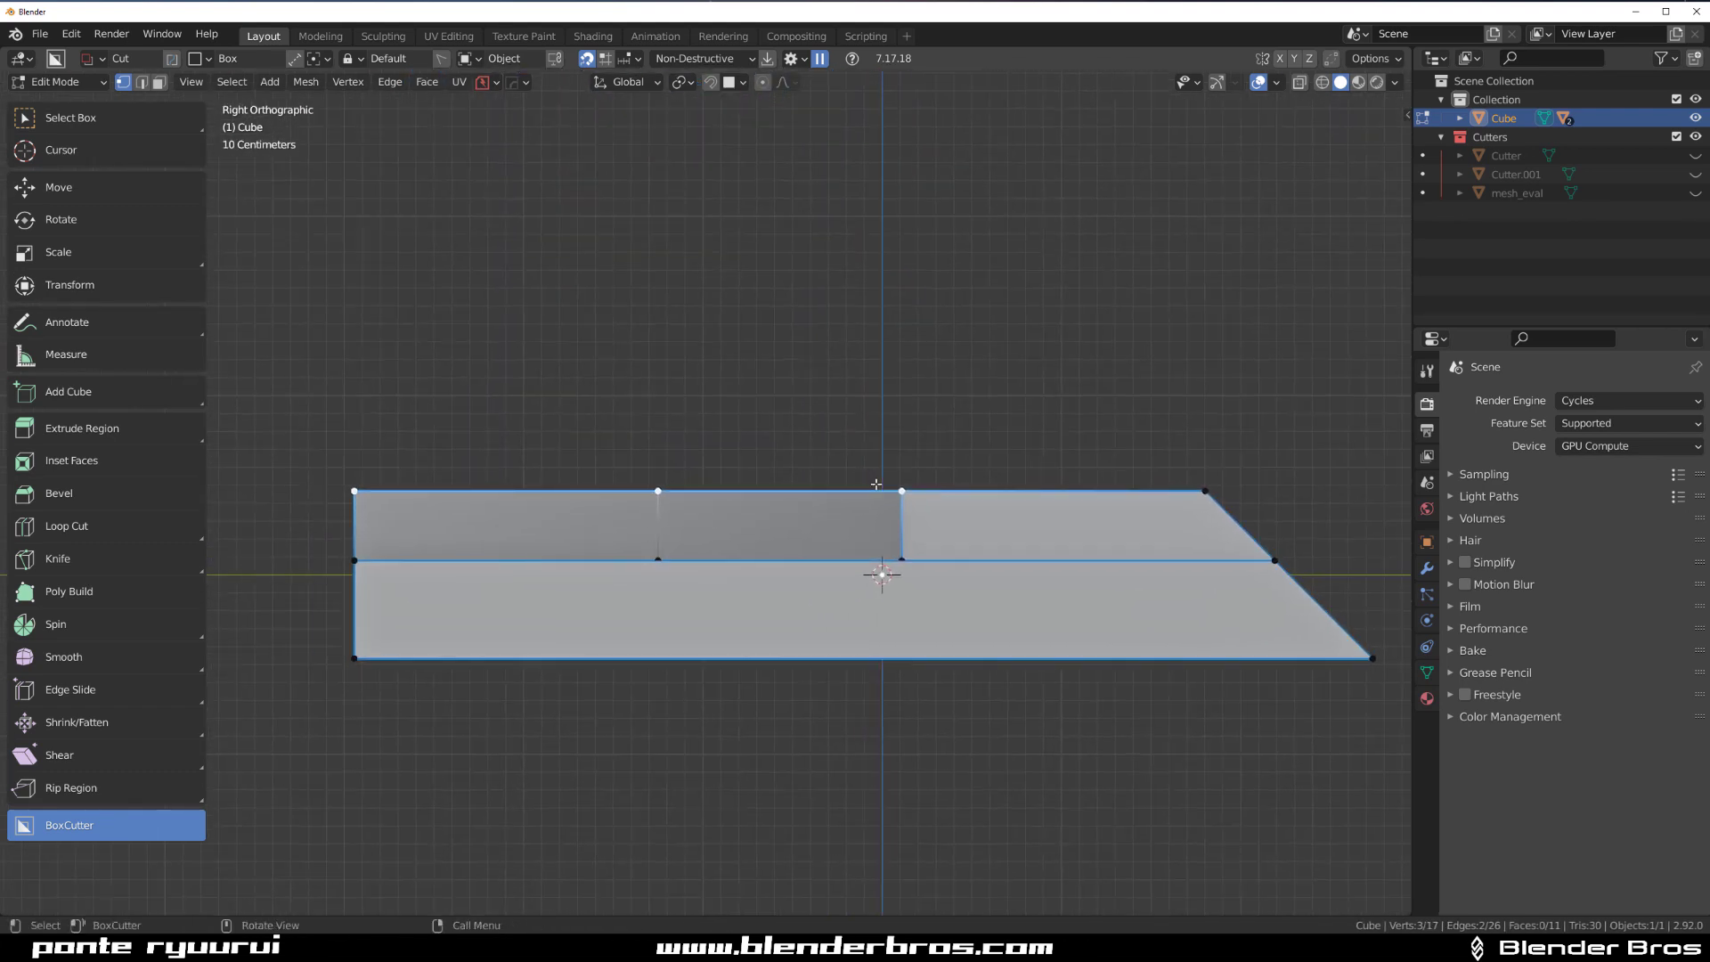
pyautogui.keyDown('shift'); pyautogui.click(354, 558); pyautogui.keyUp('shift')
pyautogui.hotkey('alt', 'a')
pyautogui.click(640, 654)
pyautogui.moveTo(646, 637); pyautogui.dragTo(806, 456, button='middle')
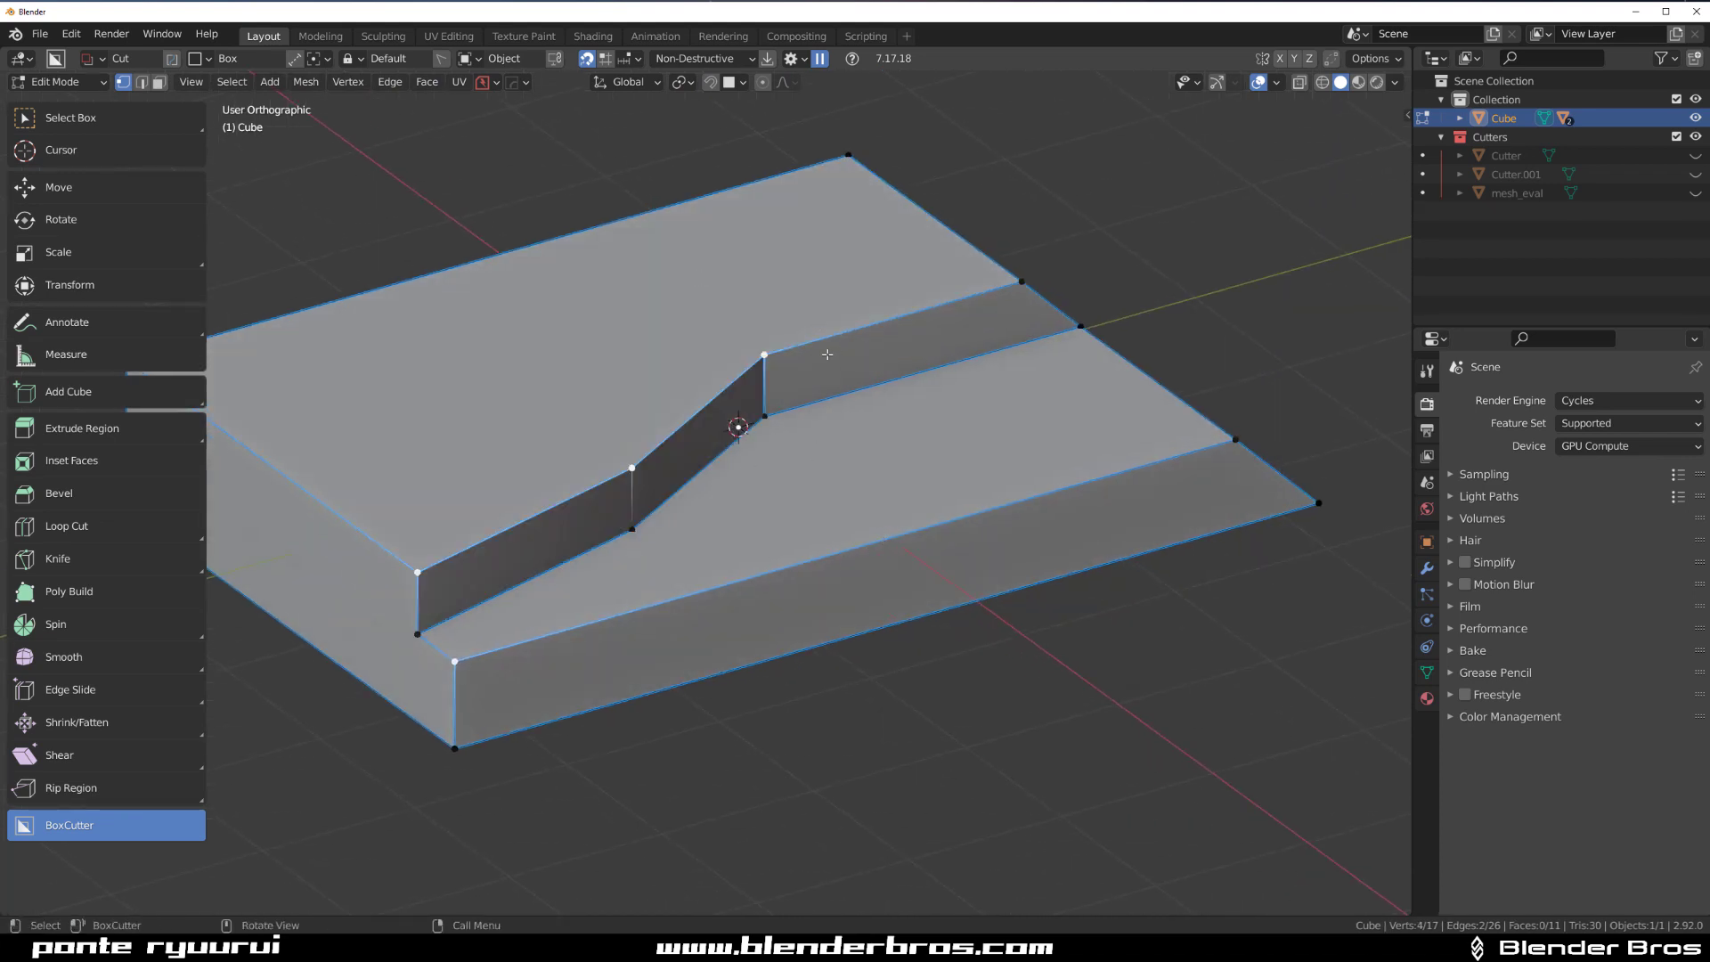
# Switch the Align mode from View to Axes and look over the axis options
pyautogui.hotkey('alt', 'a')
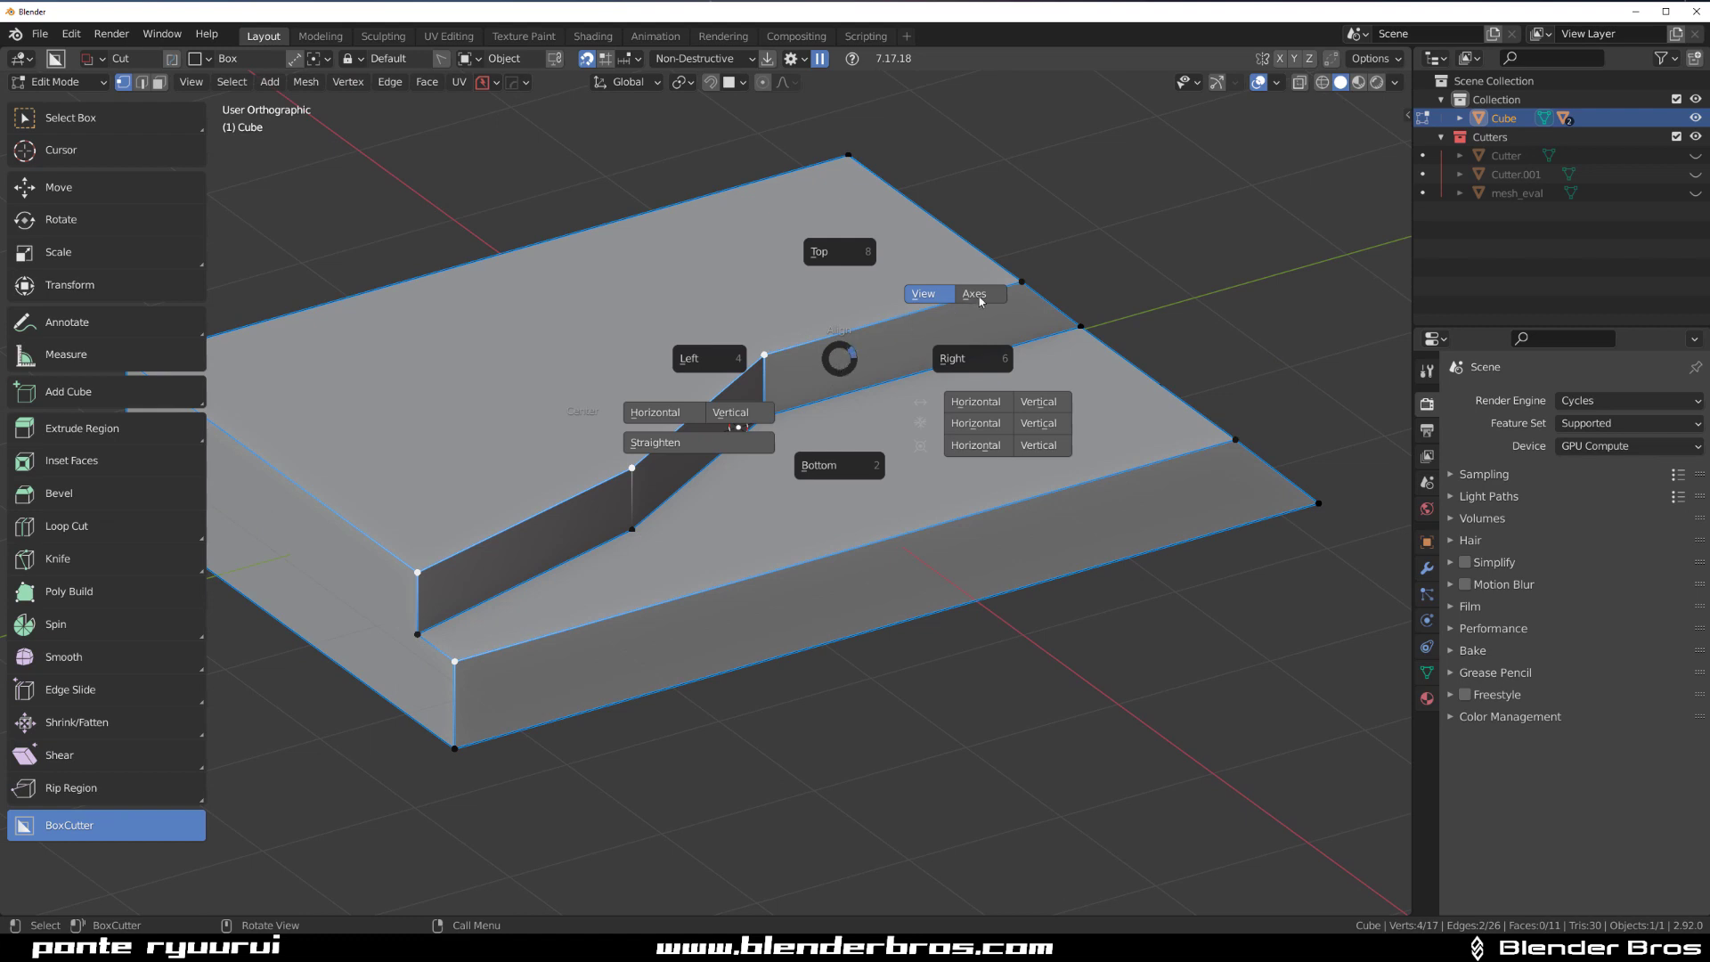
pyautogui.click(978, 298)
pyautogui.moveTo(837, 412); pyautogui.dragTo(842, 374, button='middle')
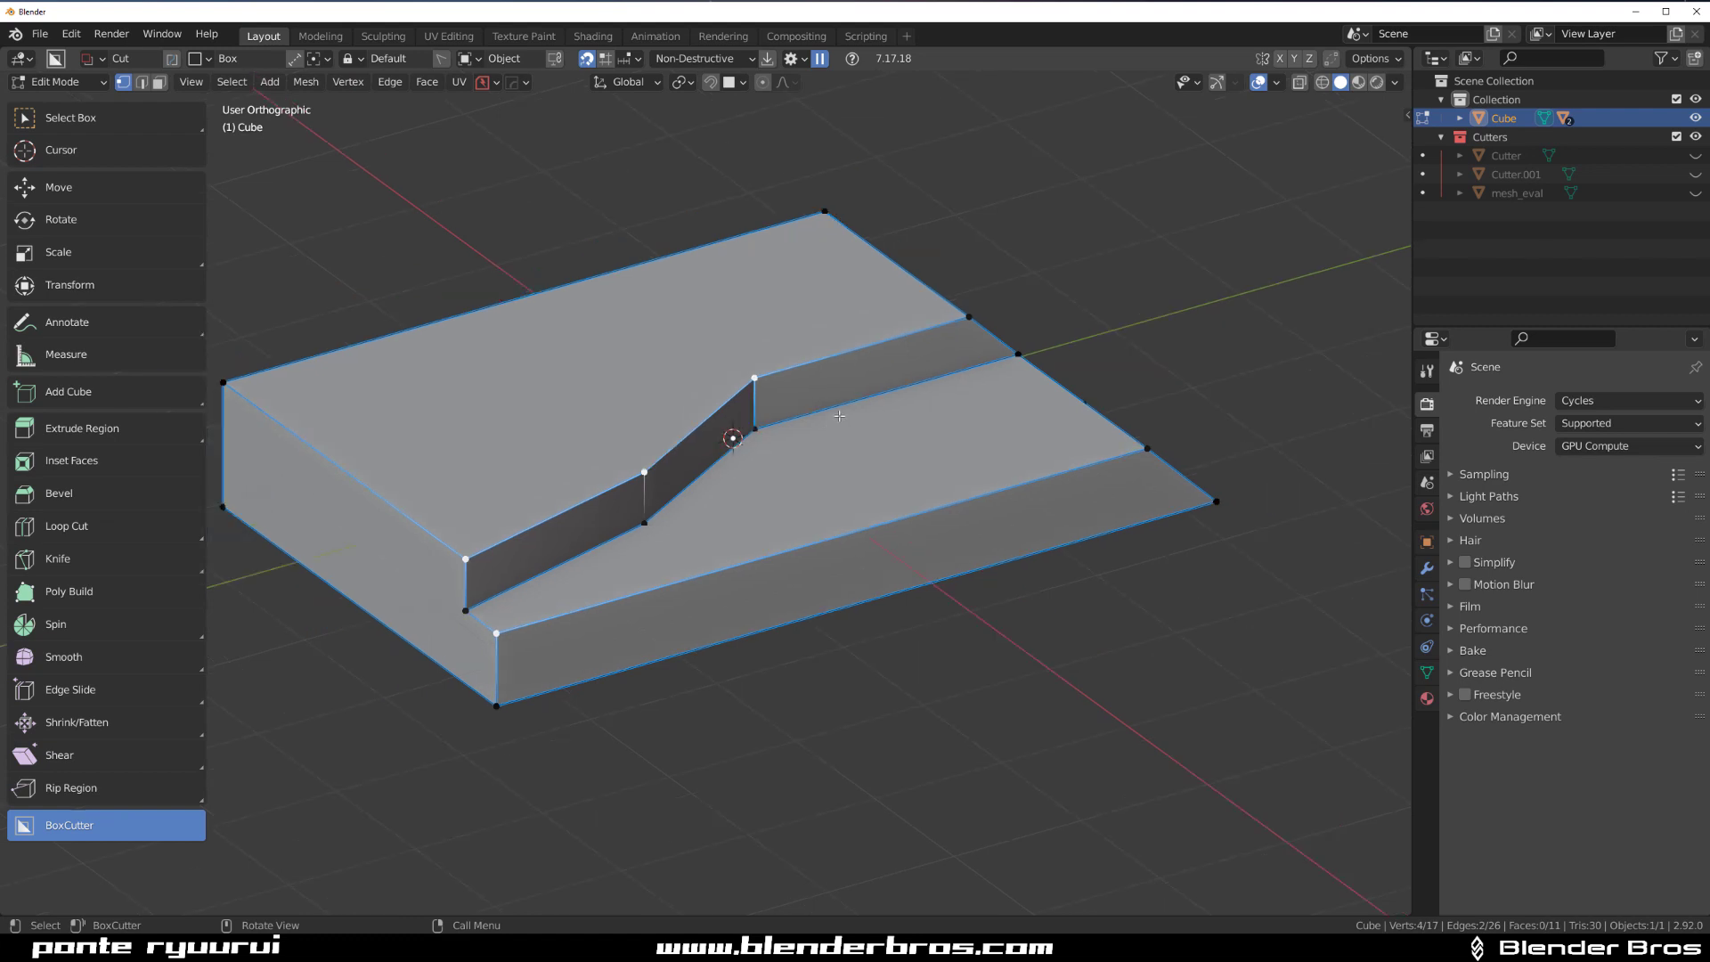
pyautogui.hotkey('alt', 'a')
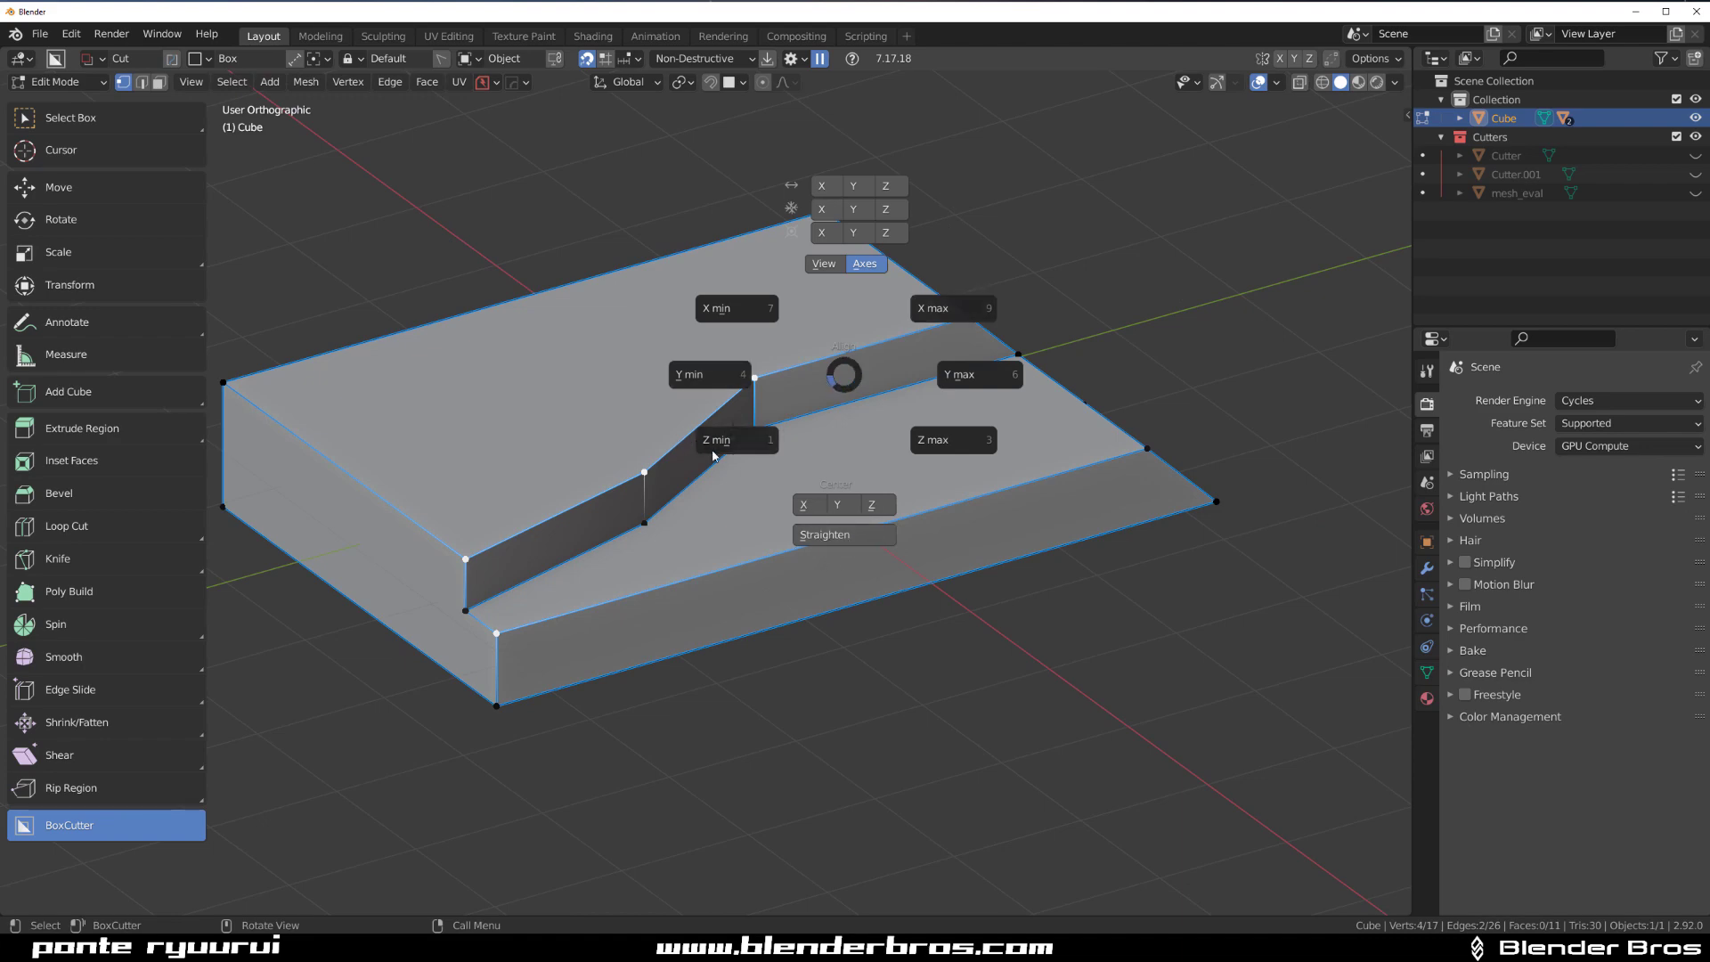
pyautogui.press('Escape')
pyautogui.press('`')
pyautogui.click(814, 418)
pyautogui.scroll(-4, 759, 479)
pyautogui.keyDown('shift'); pyautogui.moveTo(759, 479); pyautogui.dragTo(577, 385, button='middle'); pyautogui.keyUp('shift')
pyautogui.scroll(2, 799, 552)
pyautogui.press('KP_5')
pyautogui.moveTo(929, 550); pyautogui.dragTo(798, 399, button='middle')
pyautogui.scroll(1, 819, 566)
pyautogui.moveTo(820, 566); pyautogui.dragTo(807, 539, button='middle')
pyautogui.keyDown('shift'); pyautogui.moveTo(807, 539); pyautogui.dragTo(655, 525, button='middle'); pyautogui.keyUp('shift')
pyautogui.click(330, 489)
pyautogui.keyDown('shift'); pyautogui.click(558, 486); pyautogui.keyUp('shift')
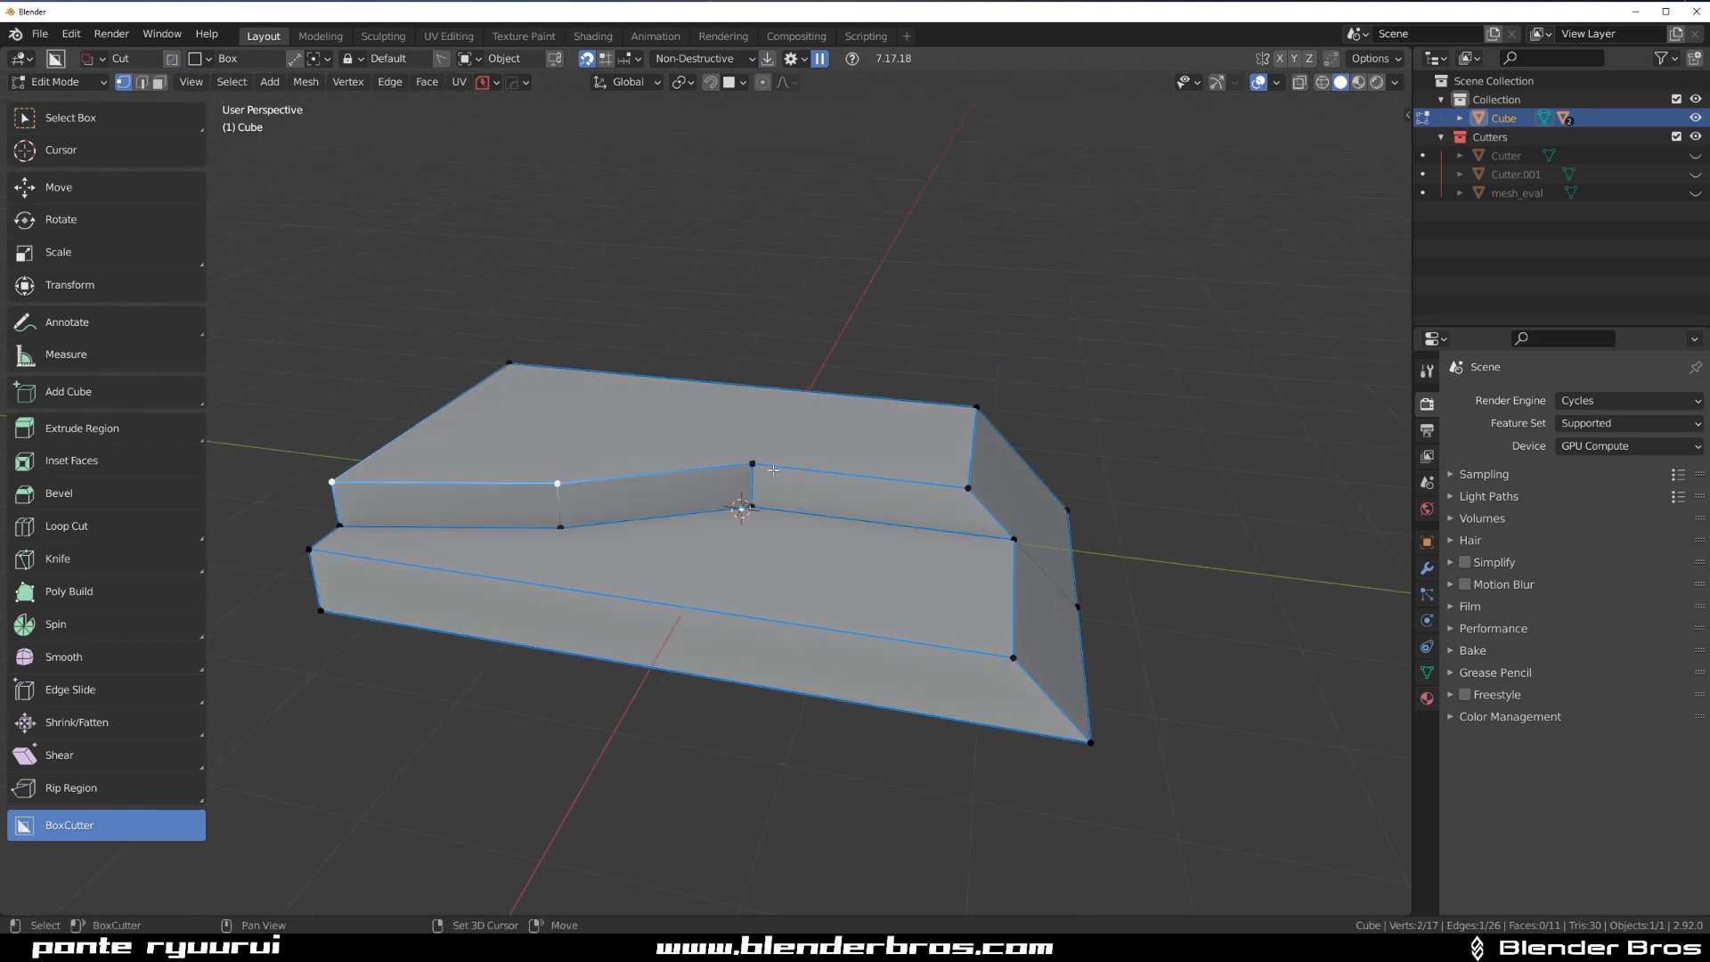
# Select six connected vertices along the upper step edge and down the sloped end, and straighten them
pyautogui.moveTo(1144, 674); pyautogui.dragTo(889, 507, button='middle')
pyautogui.click(1034, 394)
pyautogui.keyDown('shift'); pyautogui.click(639, 358); pyautogui.keyUp('shift')
pyautogui.keyDown('shift'); pyautogui.click(408, 389); pyautogui.keyUp('shift')
pyautogui.keyDown('shift'); pyautogui.moveTo(462, 446); pyautogui.dragTo(632, 473, button='middle'); pyautogui.keyUp('shift')
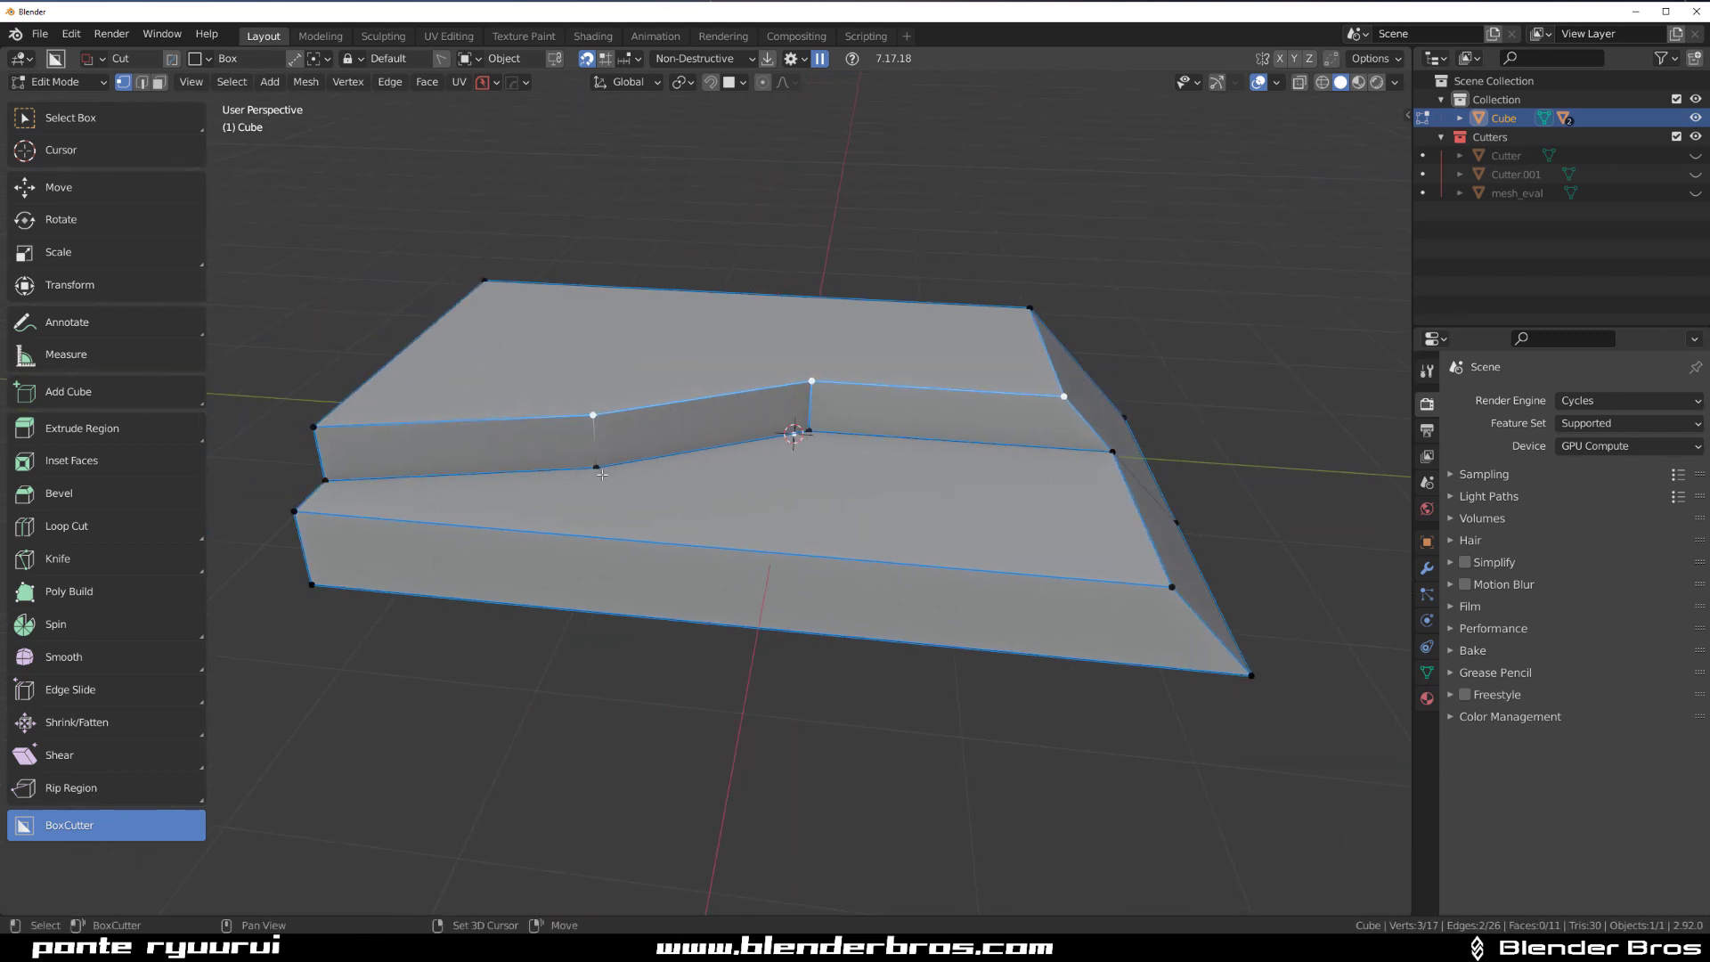
pyautogui.keyDown('shift'); pyautogui.click(321, 434); pyautogui.keyUp('shift')
pyautogui.keyDown('shift'); pyautogui.click(1128, 458); pyautogui.keyUp('shift')
pyautogui.moveTo(1218, 585); pyautogui.dragTo(945, 547, button='middle')
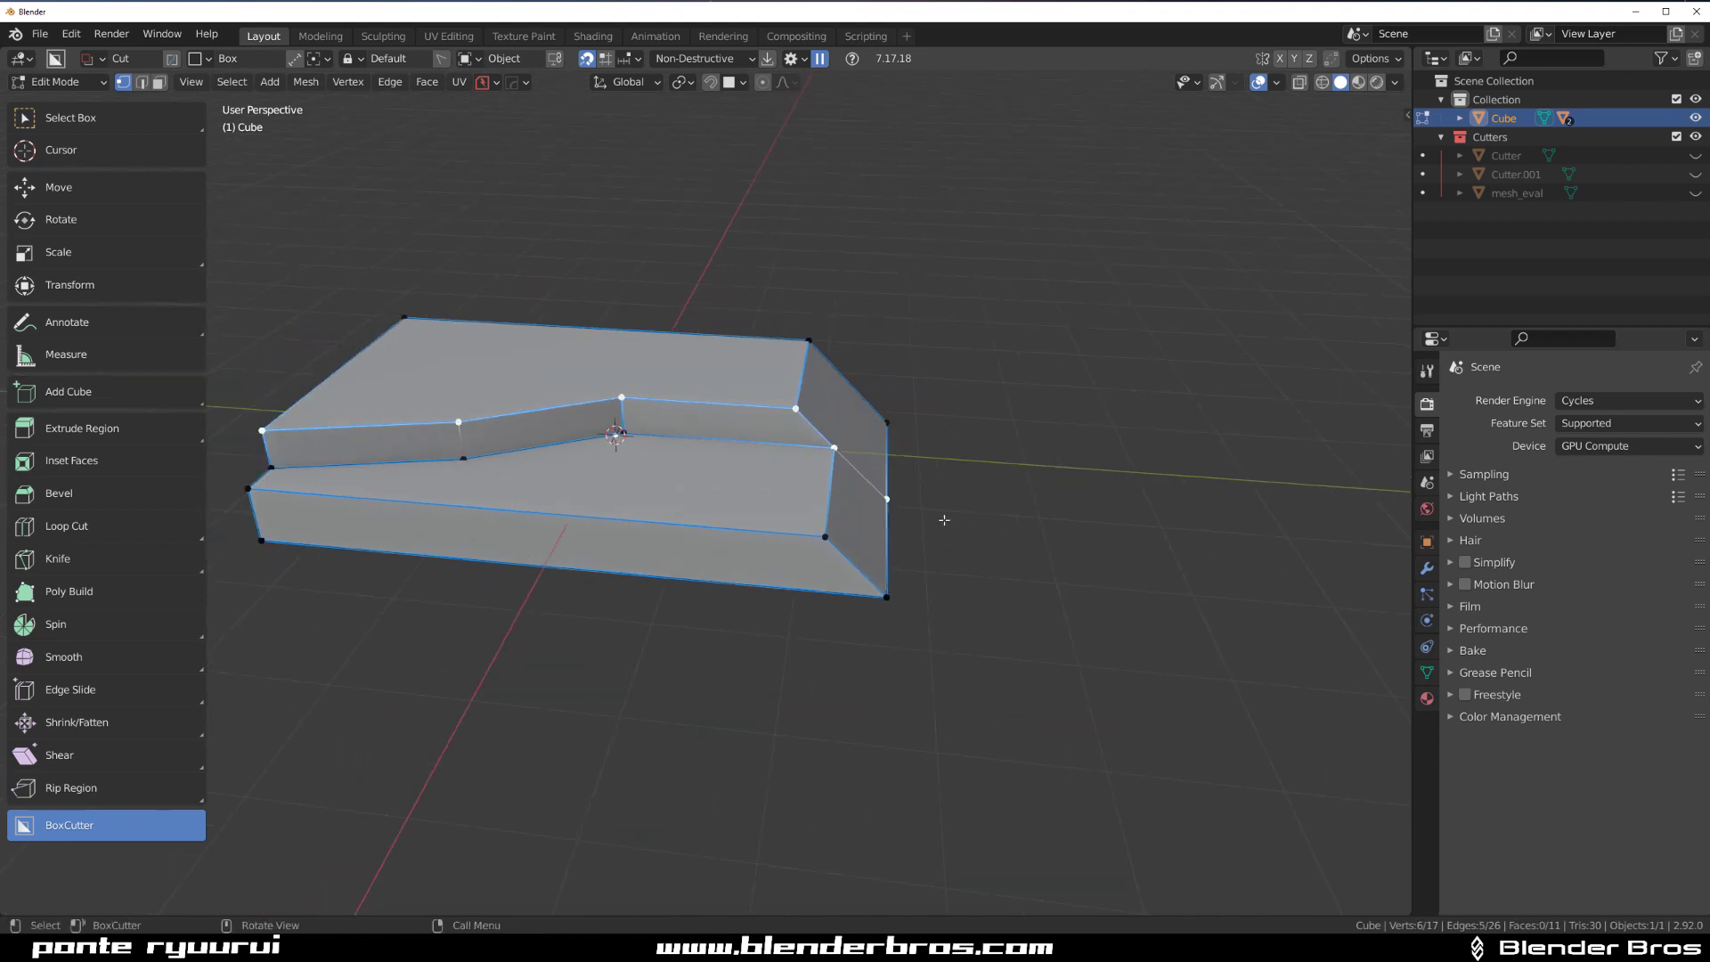
pyautogui.hotkey('alt', 'a')
pyautogui.click(980, 678)
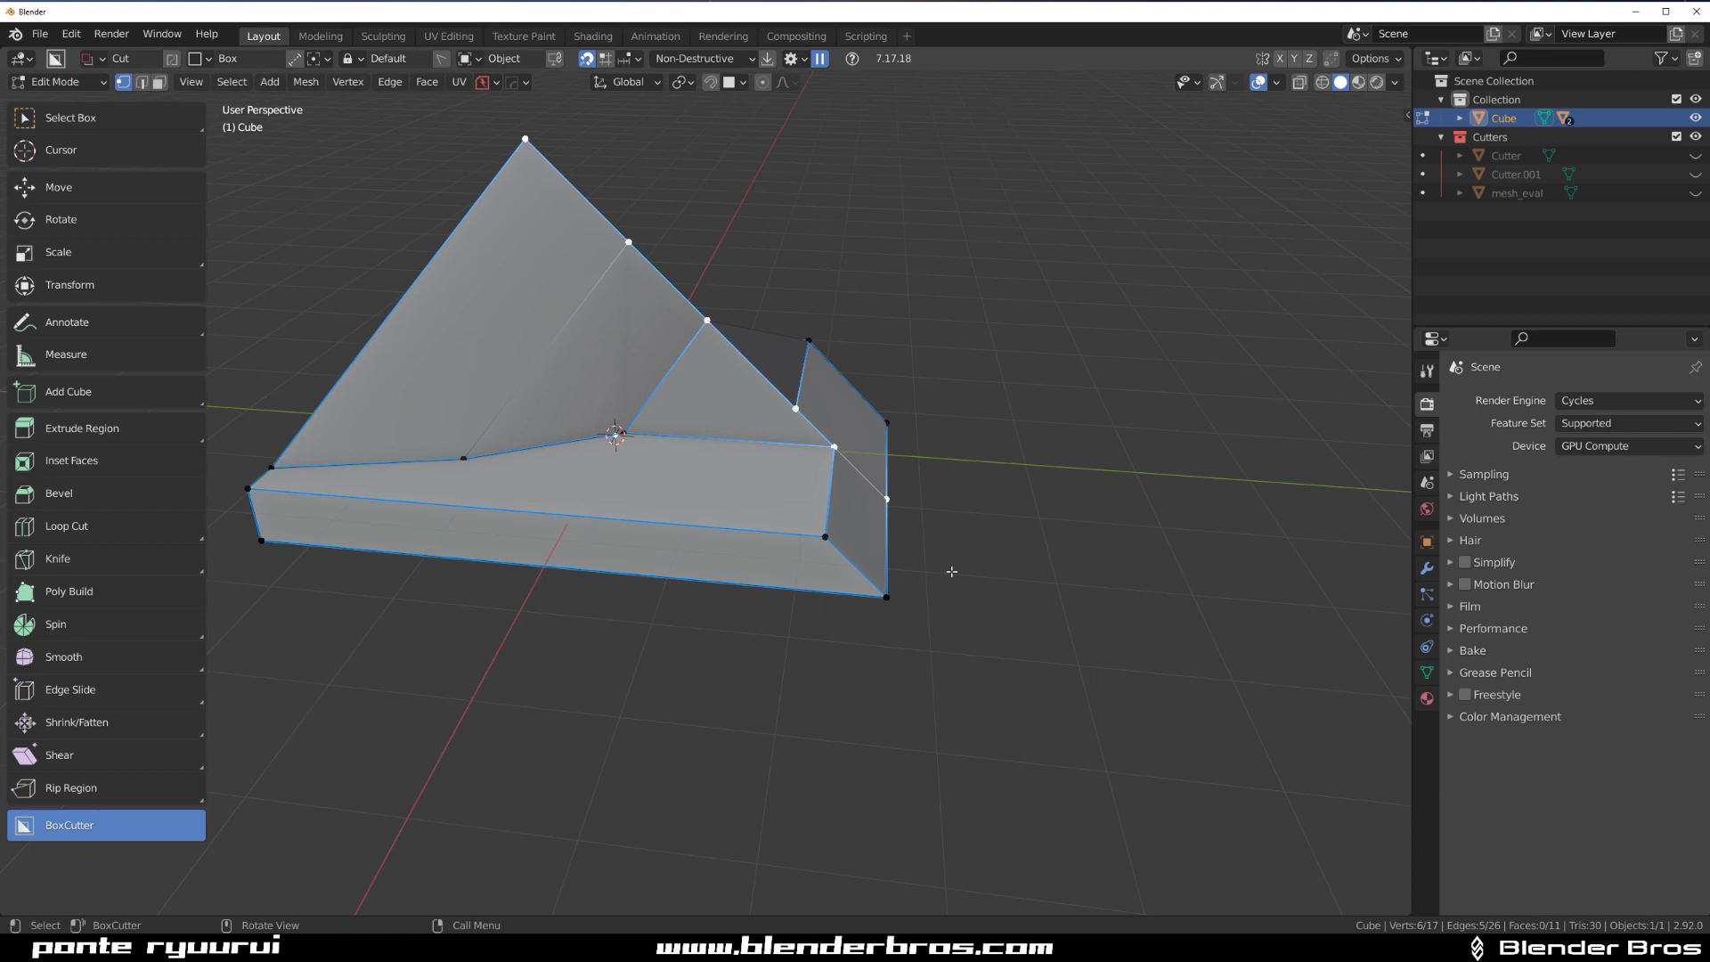
# Reselect the six-vertex chain from the step edge across the sloped end and straighten it again
pyautogui.moveTo(830, 389); pyautogui.dragTo(1067, 445, button='middle')
pyautogui.click(686, 459)
pyautogui.keyDown('shift'); pyautogui.click(526, 483); pyautogui.keyUp('shift')
pyautogui.keyDown('shift'); pyautogui.click(285, 504); pyautogui.keyUp('shift')
pyautogui.keyDown('shift'); pyautogui.click(936, 492); pyautogui.keyUp('shift')
pyautogui.moveTo(943, 493); pyautogui.dragTo(939, 561, button='middle')
pyautogui.keyDown('shift'); pyautogui.click(967, 562); pyautogui.keyUp('shift')
pyautogui.keyDown('shift'); pyautogui.click(880, 474); pyautogui.keyUp('shift')
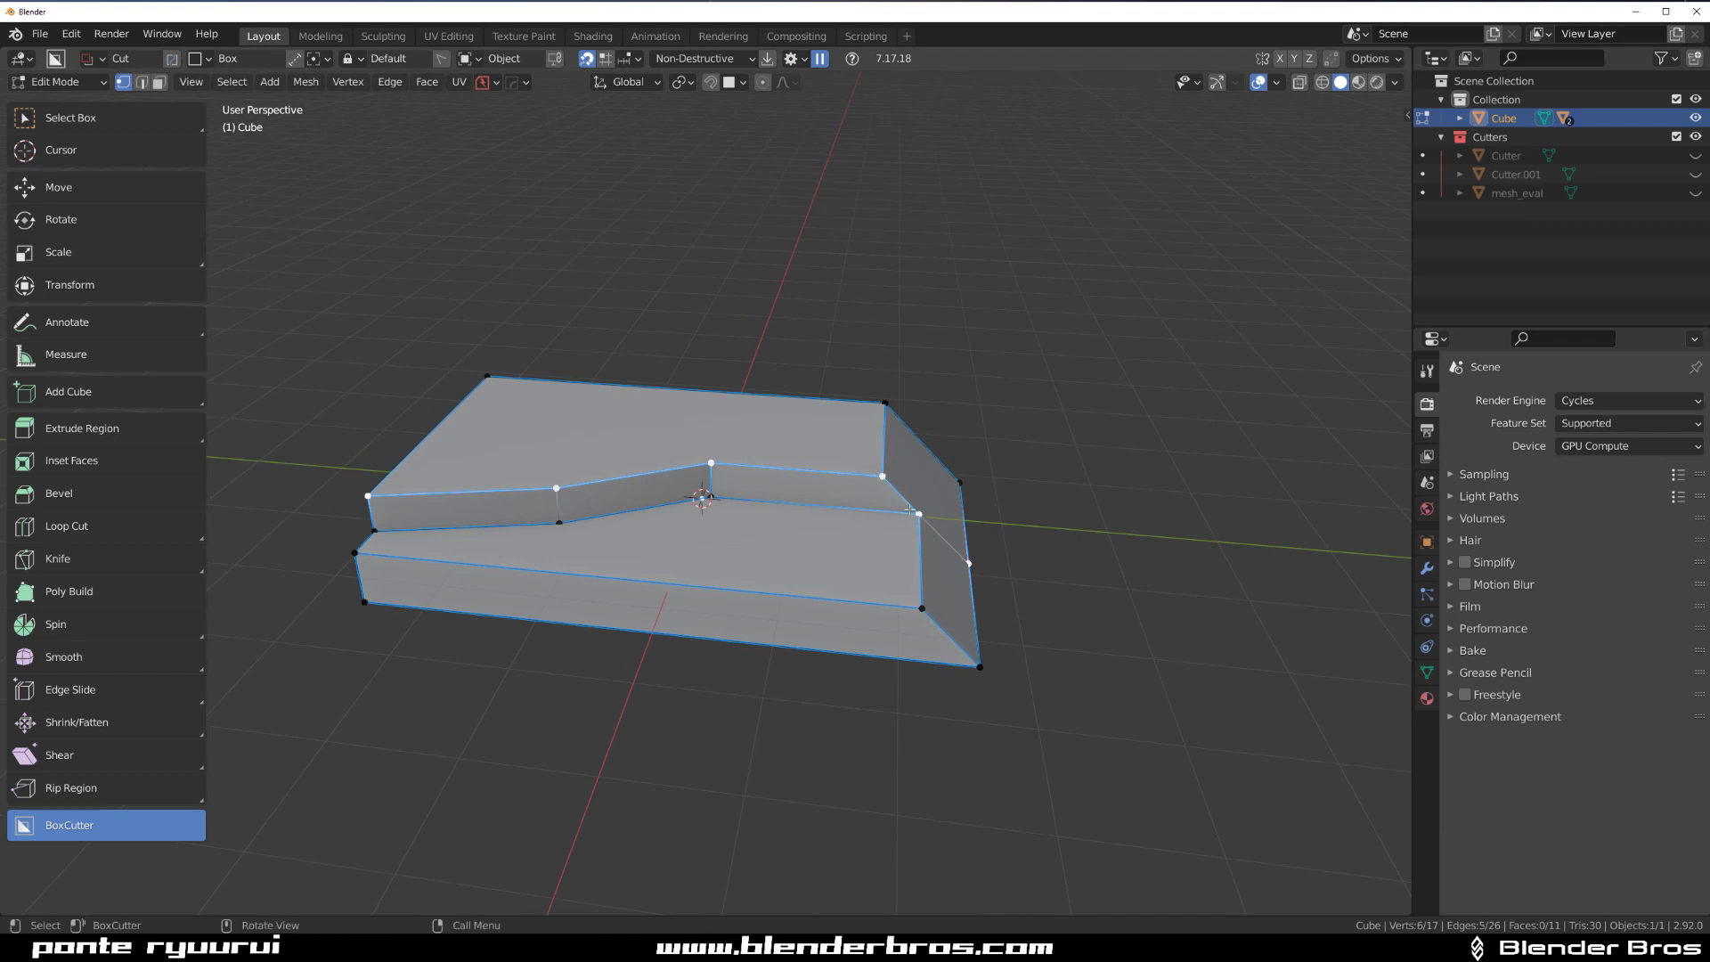
pyautogui.moveTo(880, 474); pyautogui.dragTo(517, 459, button='middle')
pyautogui.hotkey('alt', 'a')
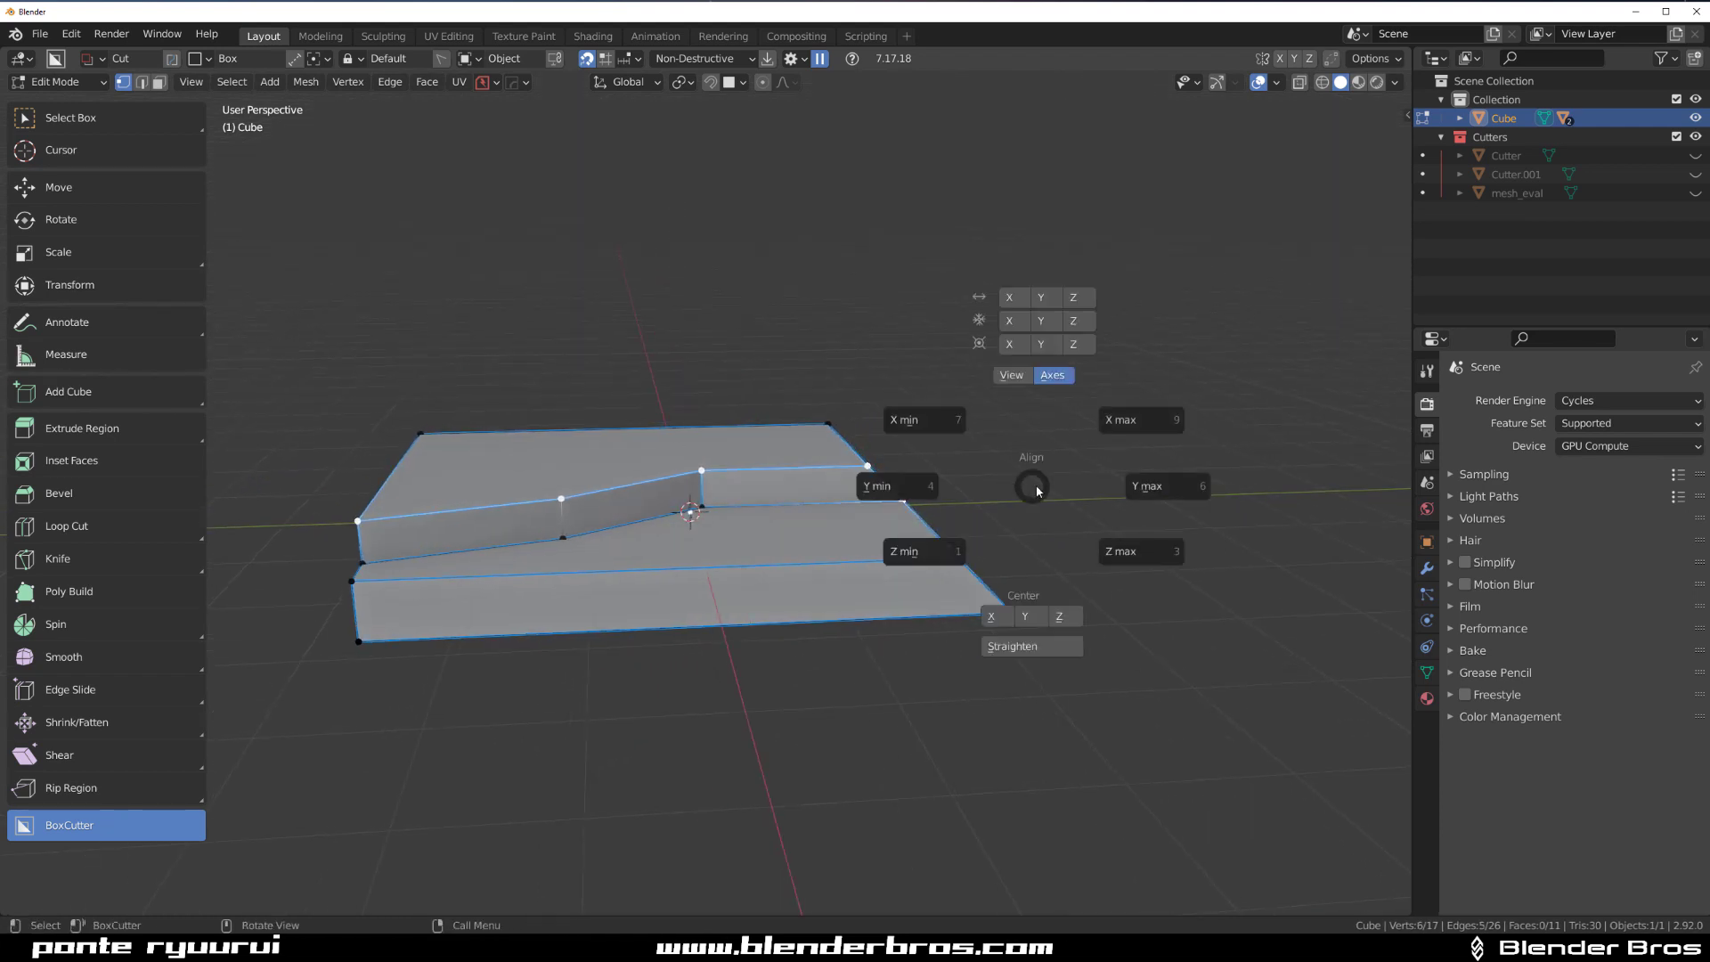
pyautogui.click(1082, 651)
# Inspect the straightened vertex chain from above and undo the straightening
pyautogui.moveTo(945, 439); pyautogui.dragTo(908, 490, button='middle')
pyautogui.moveTo(933, 546); pyautogui.dragTo(818, 507, button='middle')
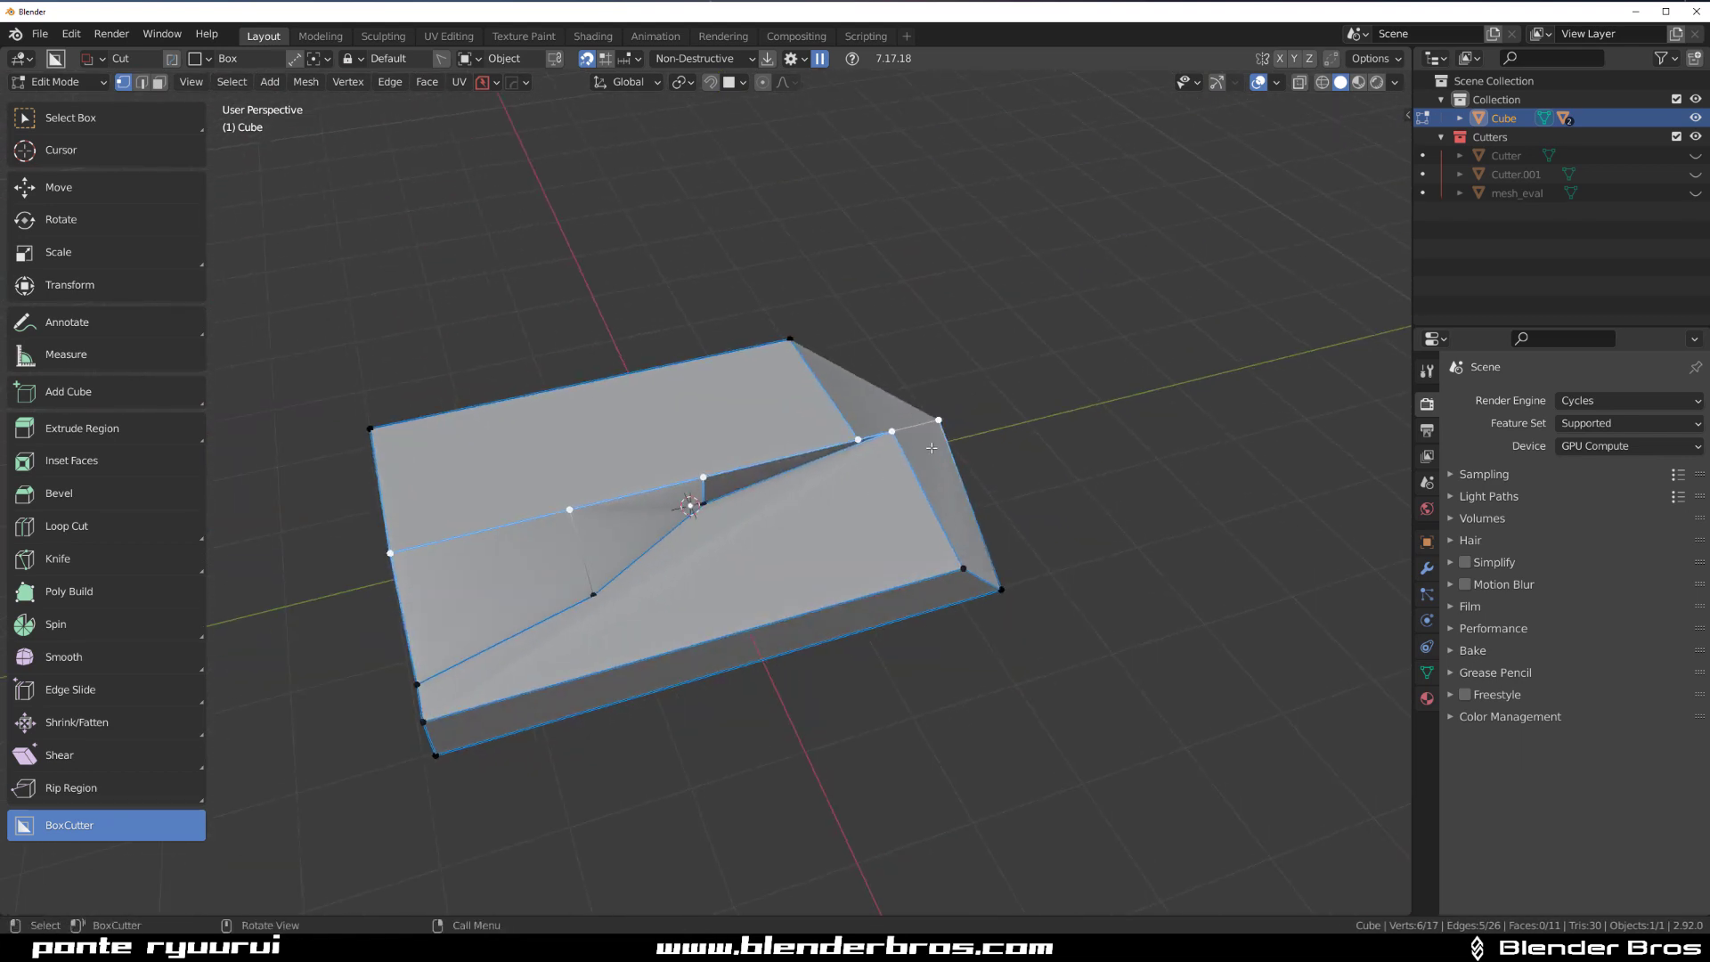
pyautogui.scroll(-2, 927, 424)
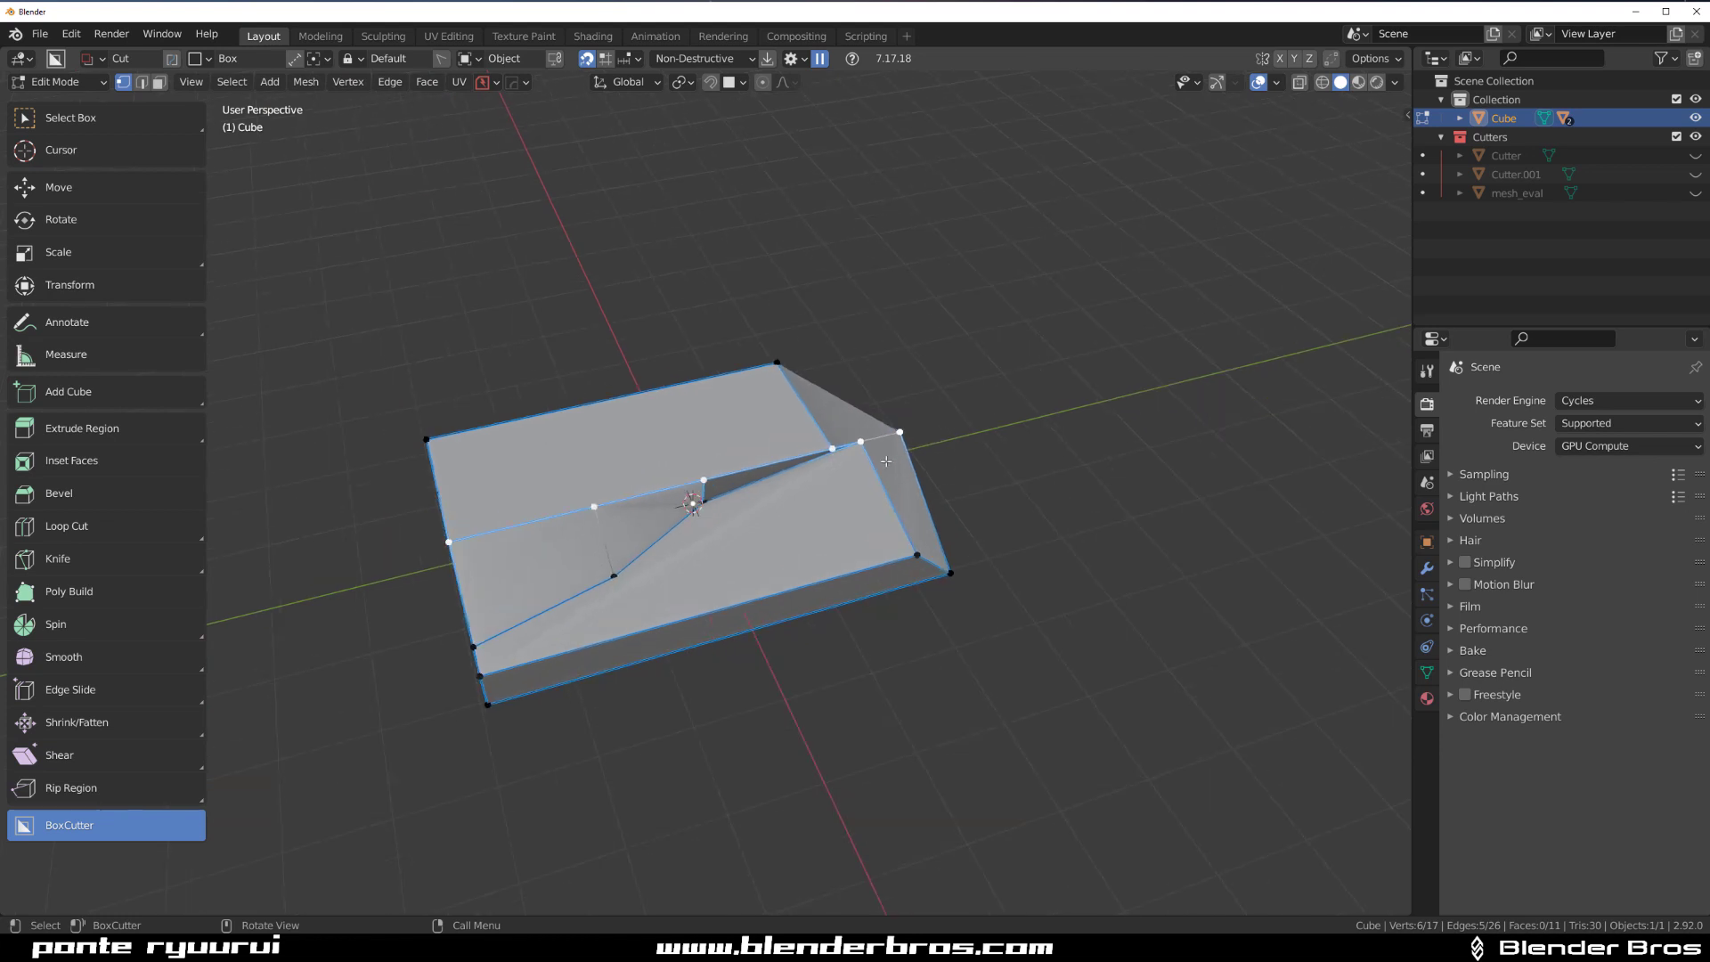
pyautogui.scroll(3, 890, 460)
pyautogui.hotkey('ctrl', 'z')
# Select the four vertices of the upper step edge and align them to the right in top view, using View mode
pyautogui.scroll(-2, 868, 481)
pyautogui.keyDown('shift'); pyautogui.moveTo(864, 488); pyautogui.dragTo(861, 441, button='middle'); pyautogui.keyUp('shift')
pyautogui.press('KP_7')
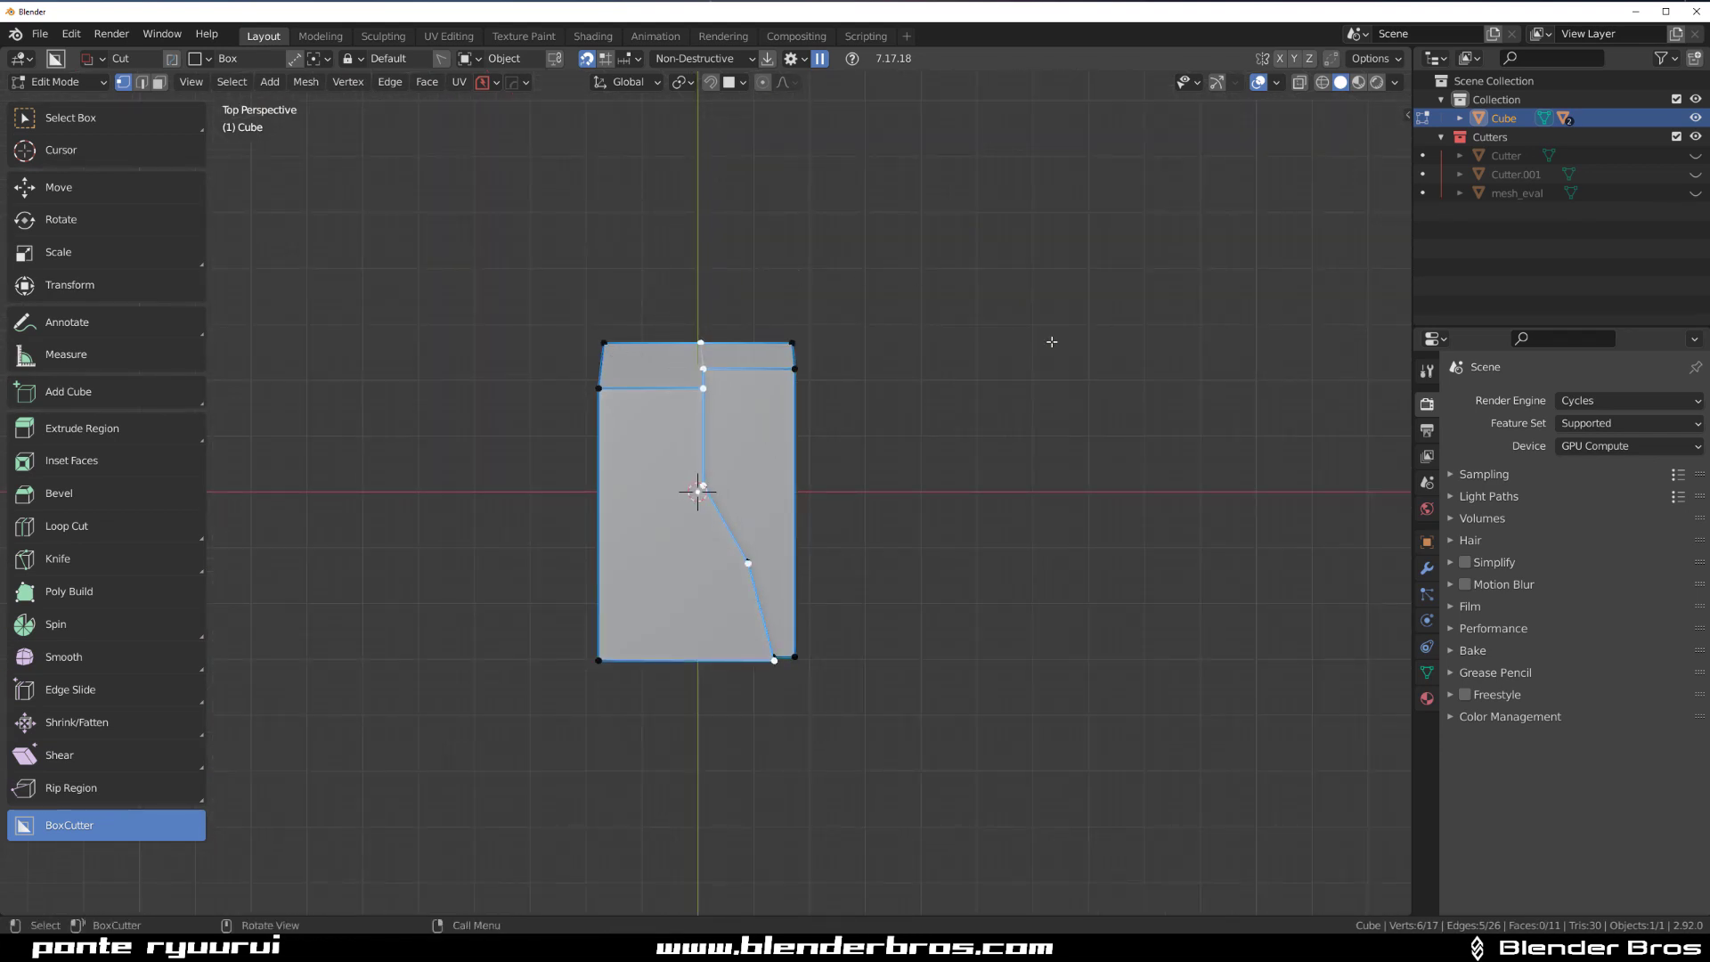
pyautogui.moveTo(794, 458); pyautogui.dragTo(755, 459, button='middle')
pyautogui.keyDown('shift'); pyautogui.moveTo(627, 467); pyautogui.dragTo(762, 456, button='middle'); pyautogui.keyUp('shift')
pyautogui.click(793, 370)
pyautogui.keyDown('shift'); pyautogui.click(695, 441); pyautogui.keyUp('shift')
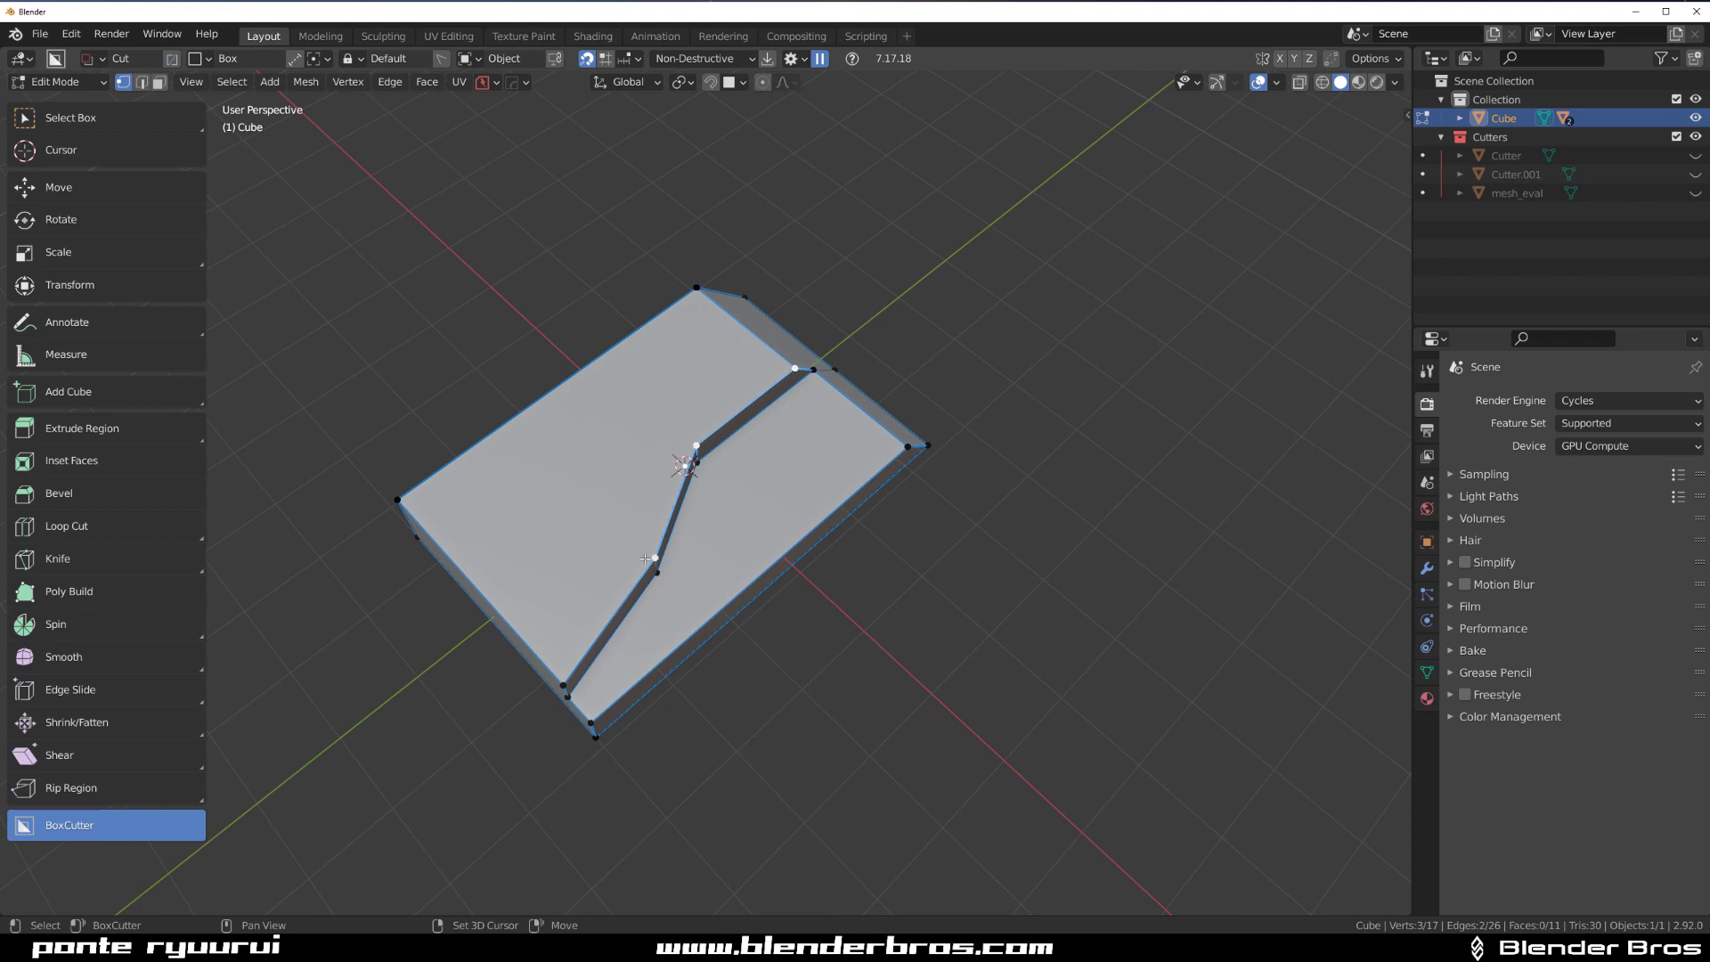
pyautogui.press('`')
pyautogui.click(846, 438)
pyautogui.hotkey('alt', 'a')
pyautogui.hotkey('alt', 'a')
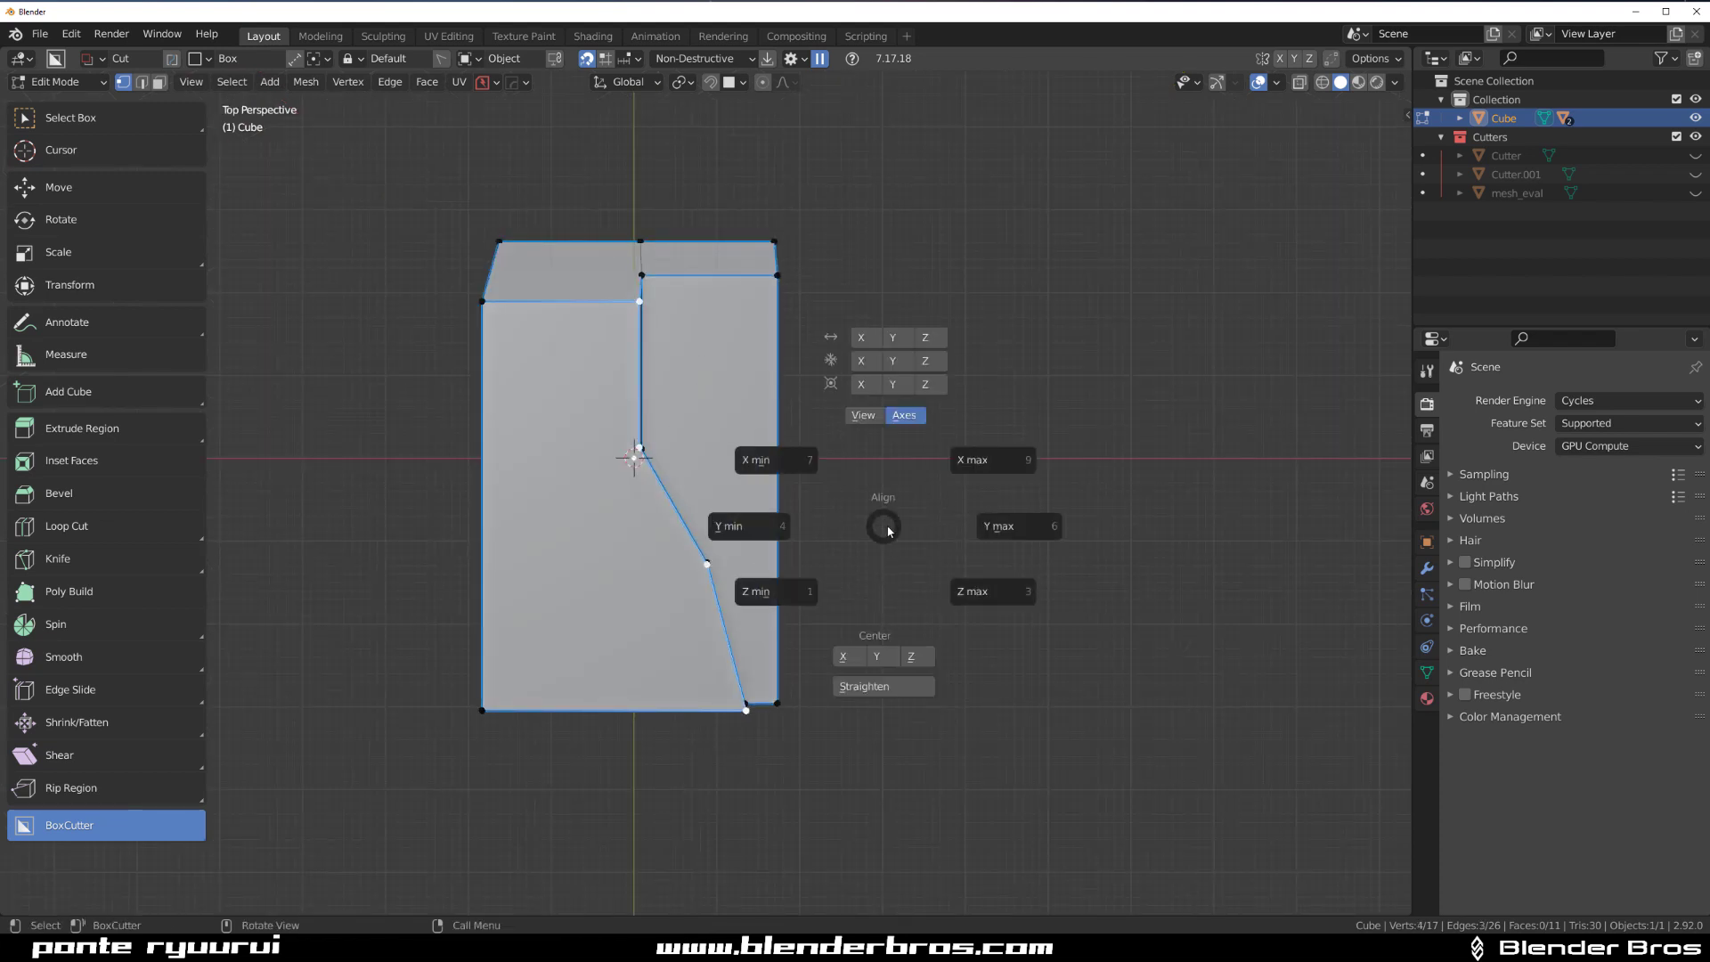
pyautogui.click(863, 415)
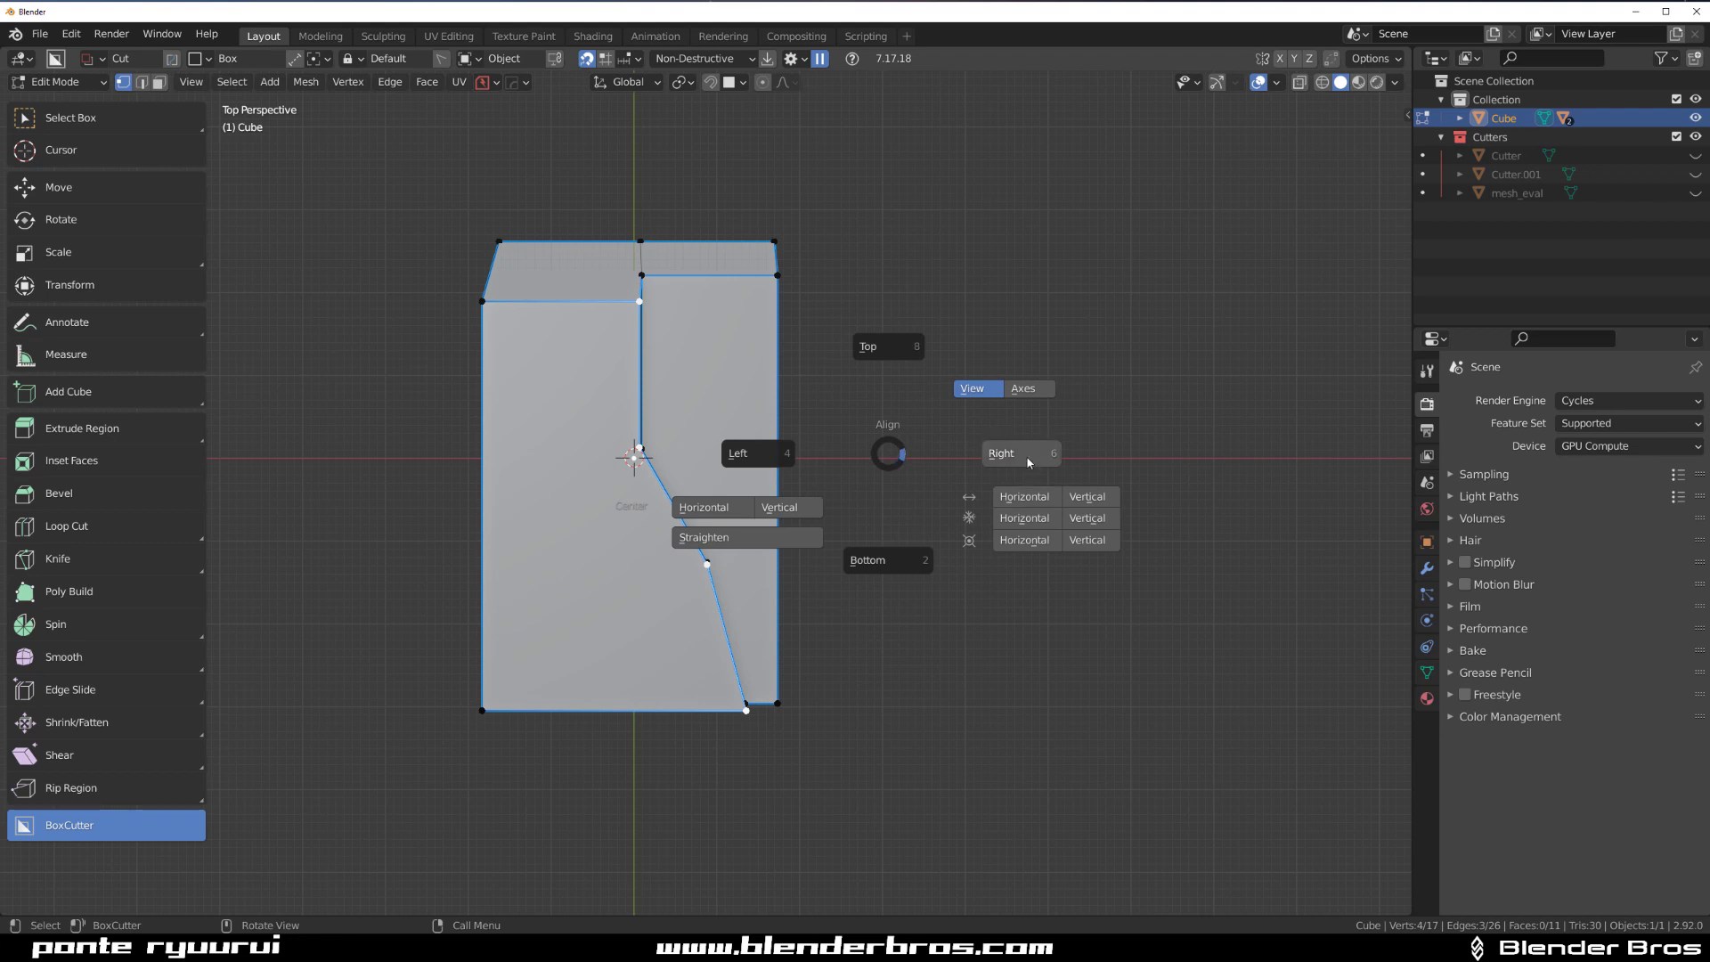
pyautogui.click(1028, 461)
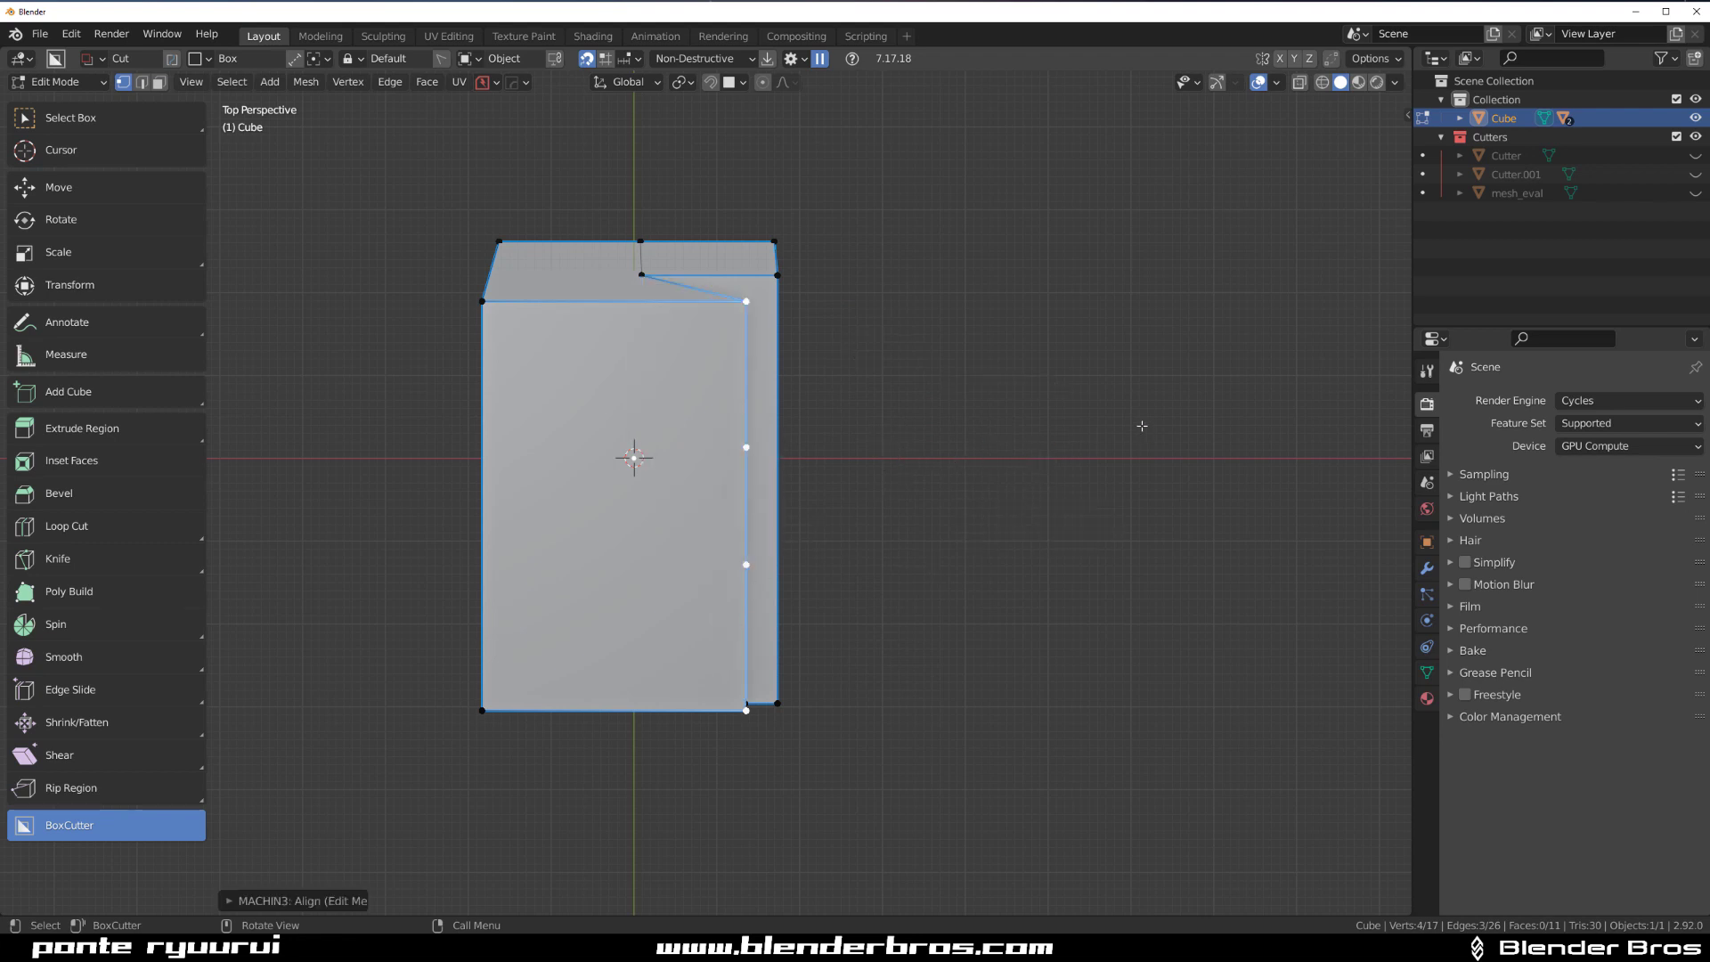
# Slant the aligned four-vertex edge diagonally across the top face with a 2-point CurveStretch
pyautogui.press('n')
pyautogui.click(1401, 592)
pyautogui.click(1318, 346)
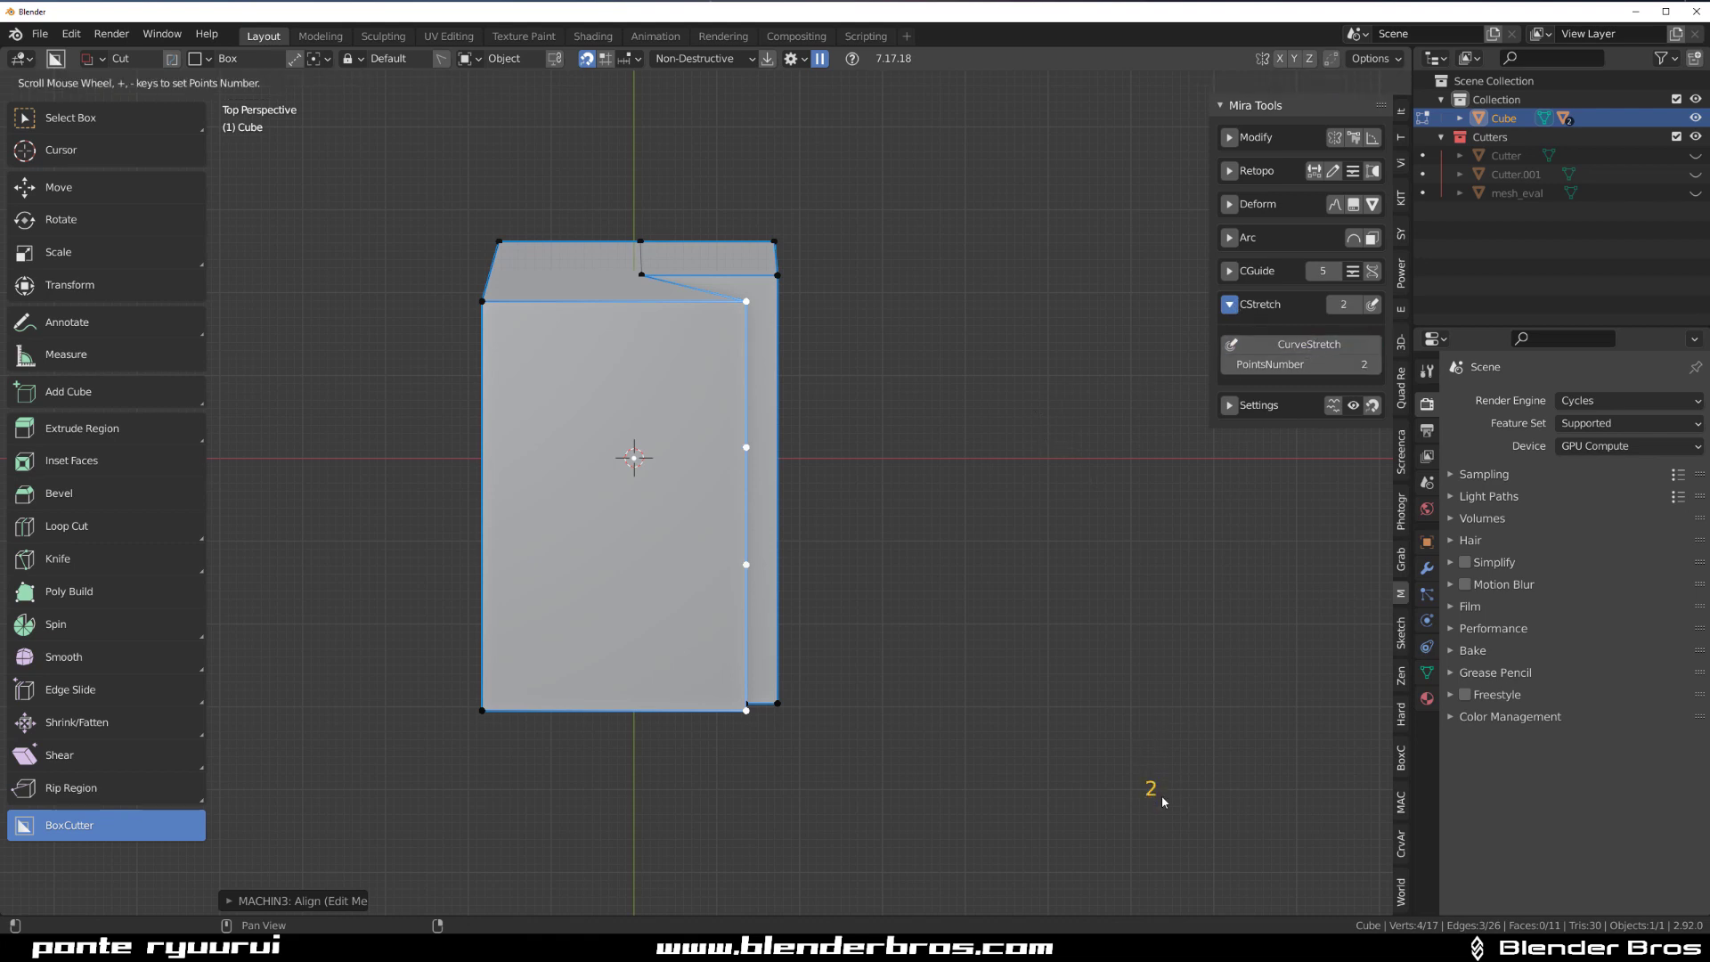
pyautogui.click(969, 522)
pyautogui.moveTo(745, 302); pyautogui.dragTo(1072, 425)
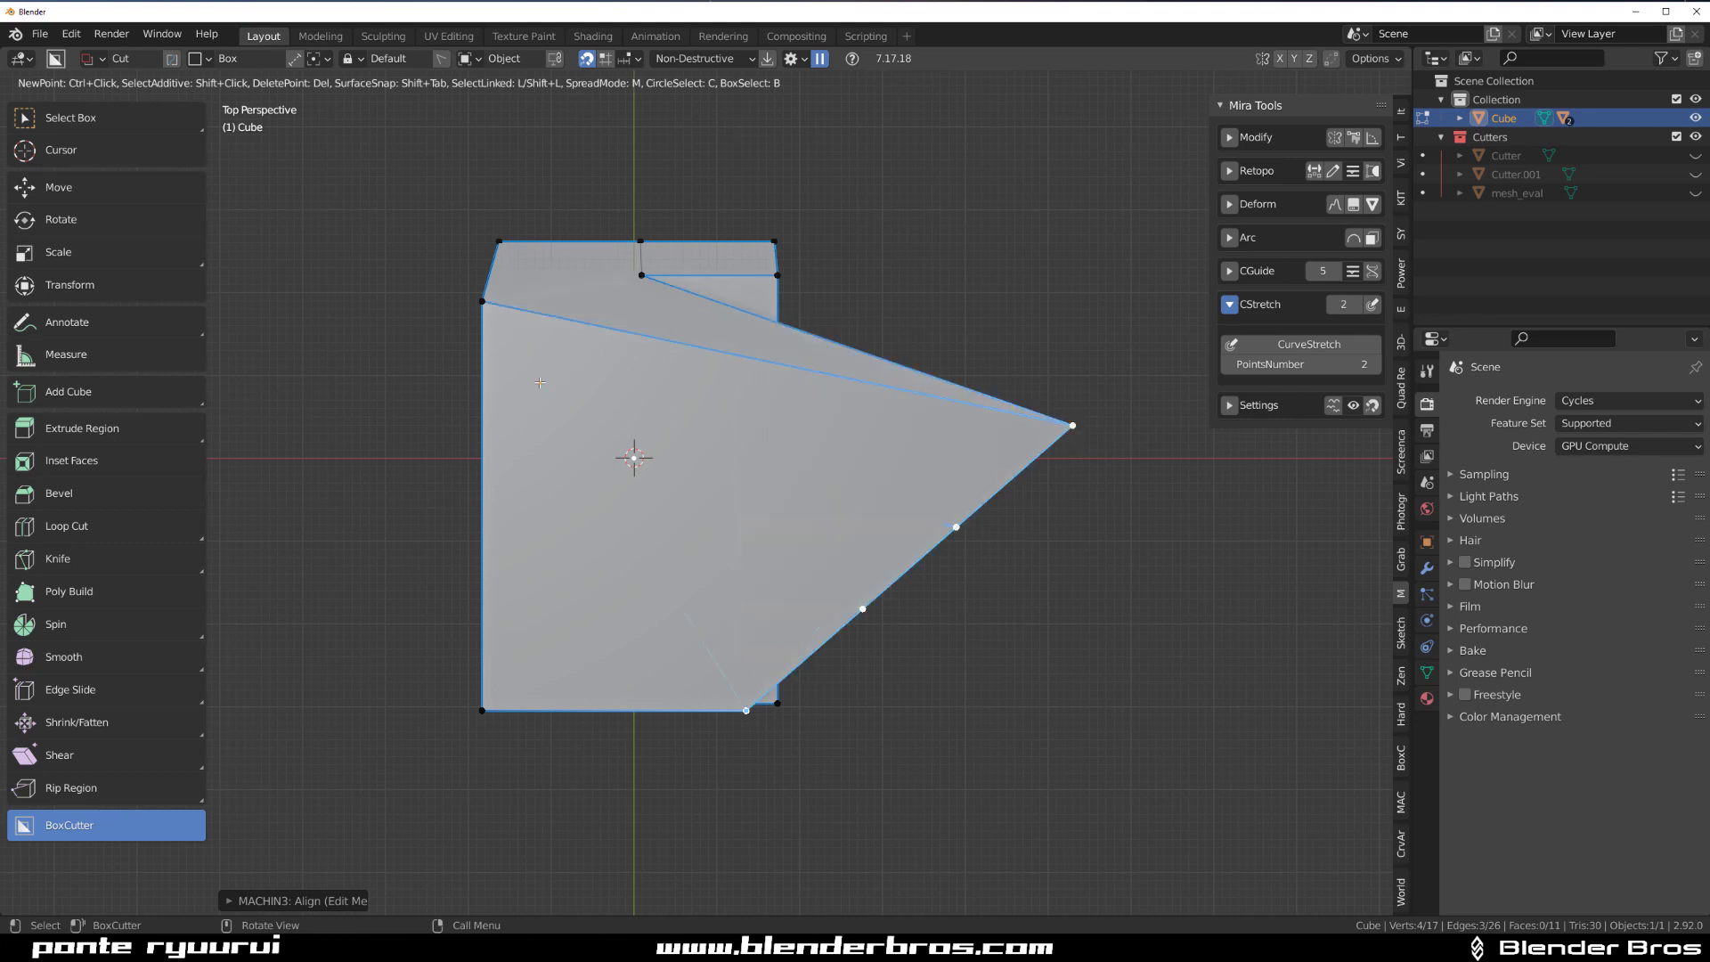
pyautogui.hotkey('ctrl', 'z')
pyautogui.moveTo(622, 412); pyautogui.dragTo(850, 597, button='middle')
pyautogui.press('Escape')
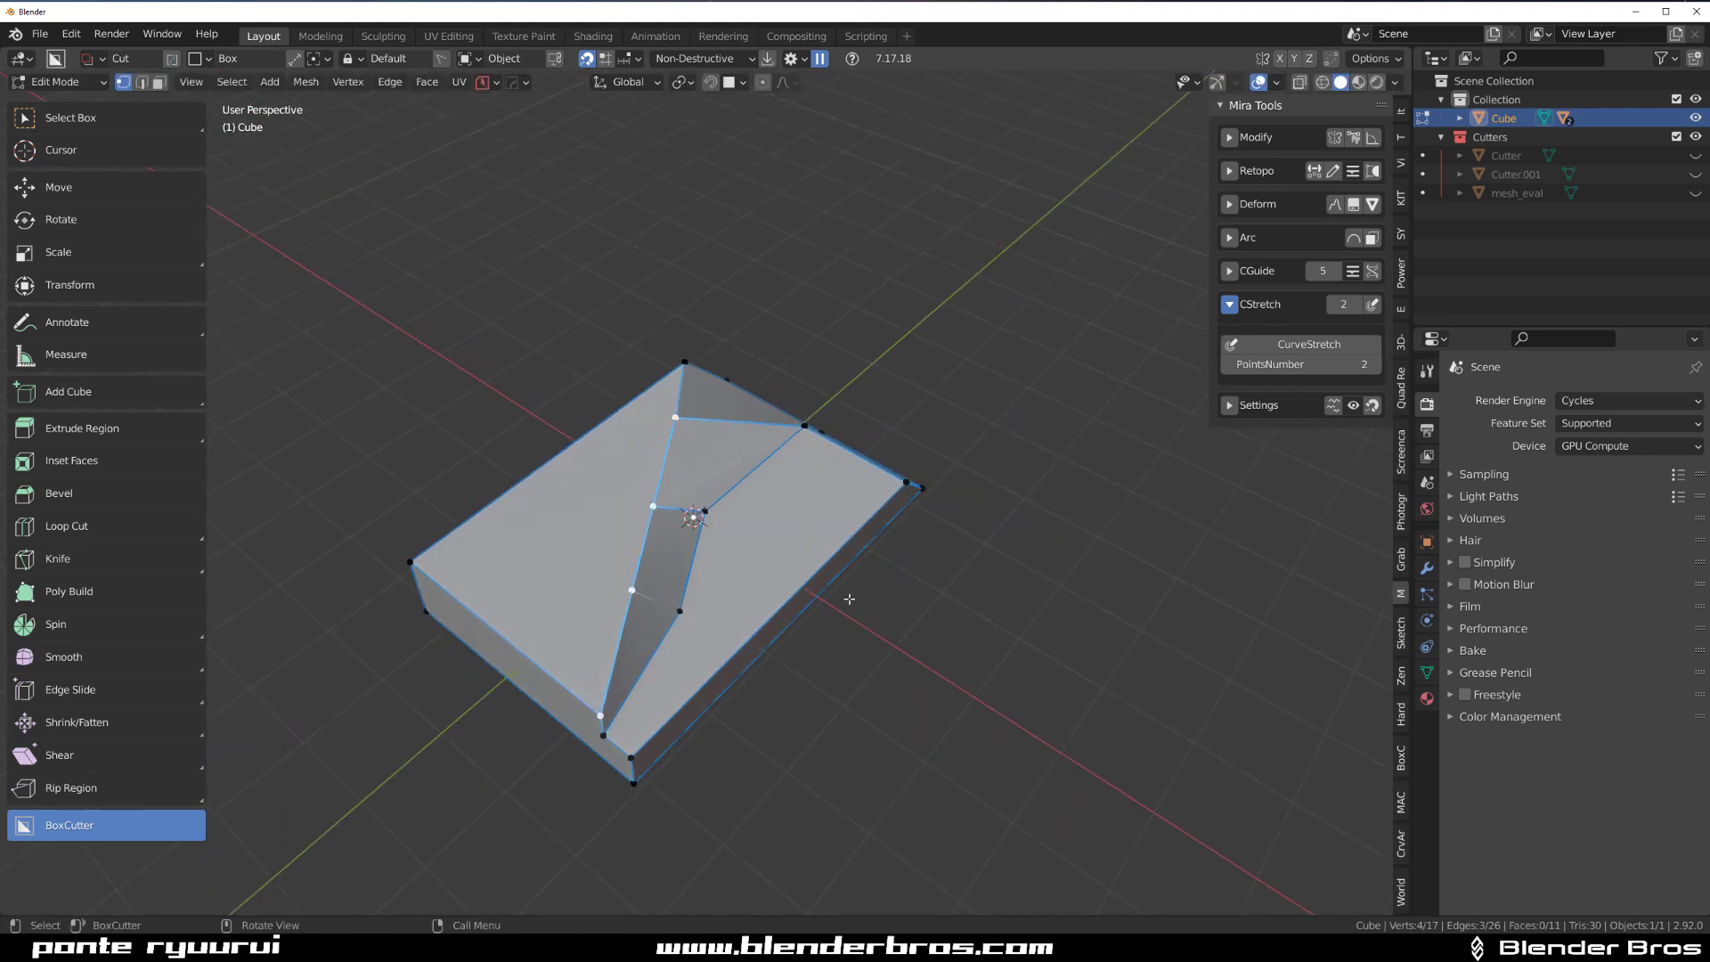
# Return to Object Mode, inspect the slanted edge and try Align on the cube
pyautogui.press('Tab')
pyautogui.scroll(3, 878, 526)
pyautogui.moveTo(878, 525); pyautogui.dragTo(693, 466, button='middle')
pyautogui.scroll(3, 700, 525)
pyautogui.moveTo(700, 525); pyautogui.dragTo(777, 454, button='middle')
pyautogui.scroll(-2, 845, 494)
pyautogui.hotkey('alt', 'a')
pyautogui.scroll(-3, 854, 492)
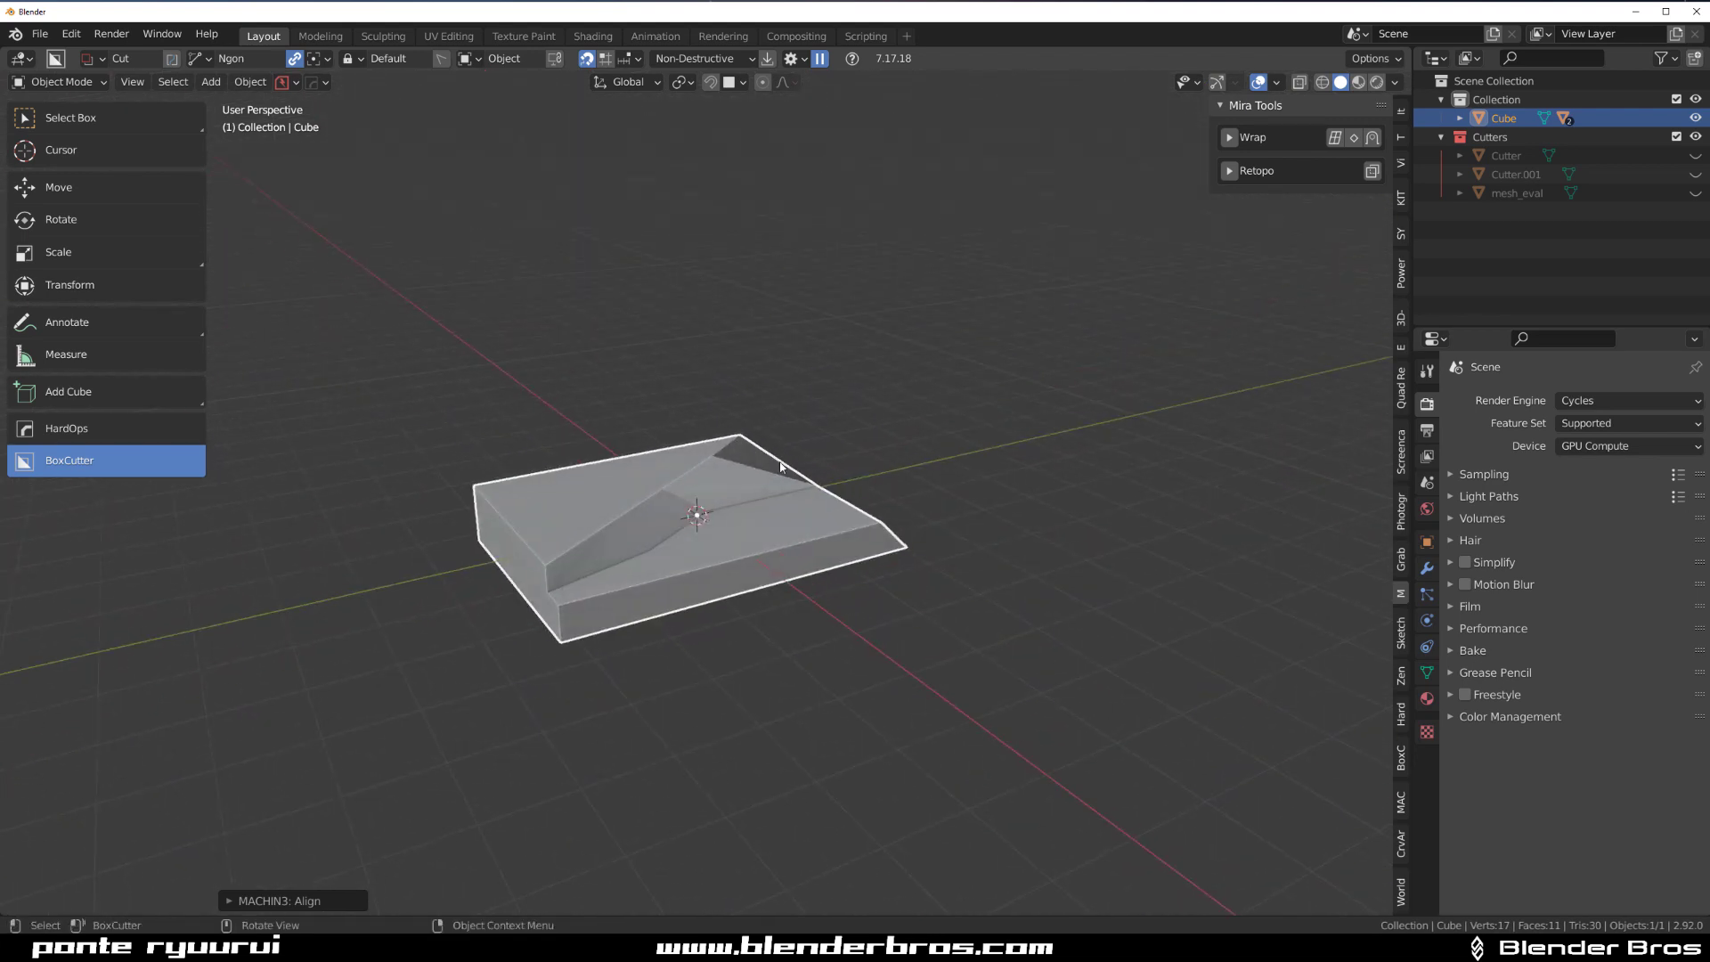
# Enter Edit Mode in top view and switch the Align tool from View to Axes mode
pyautogui.press('`')
pyautogui.click(896, 389)
pyautogui.press('Tab')
pyautogui.click(602, 442)
pyautogui.hotkey('alt', 'a')
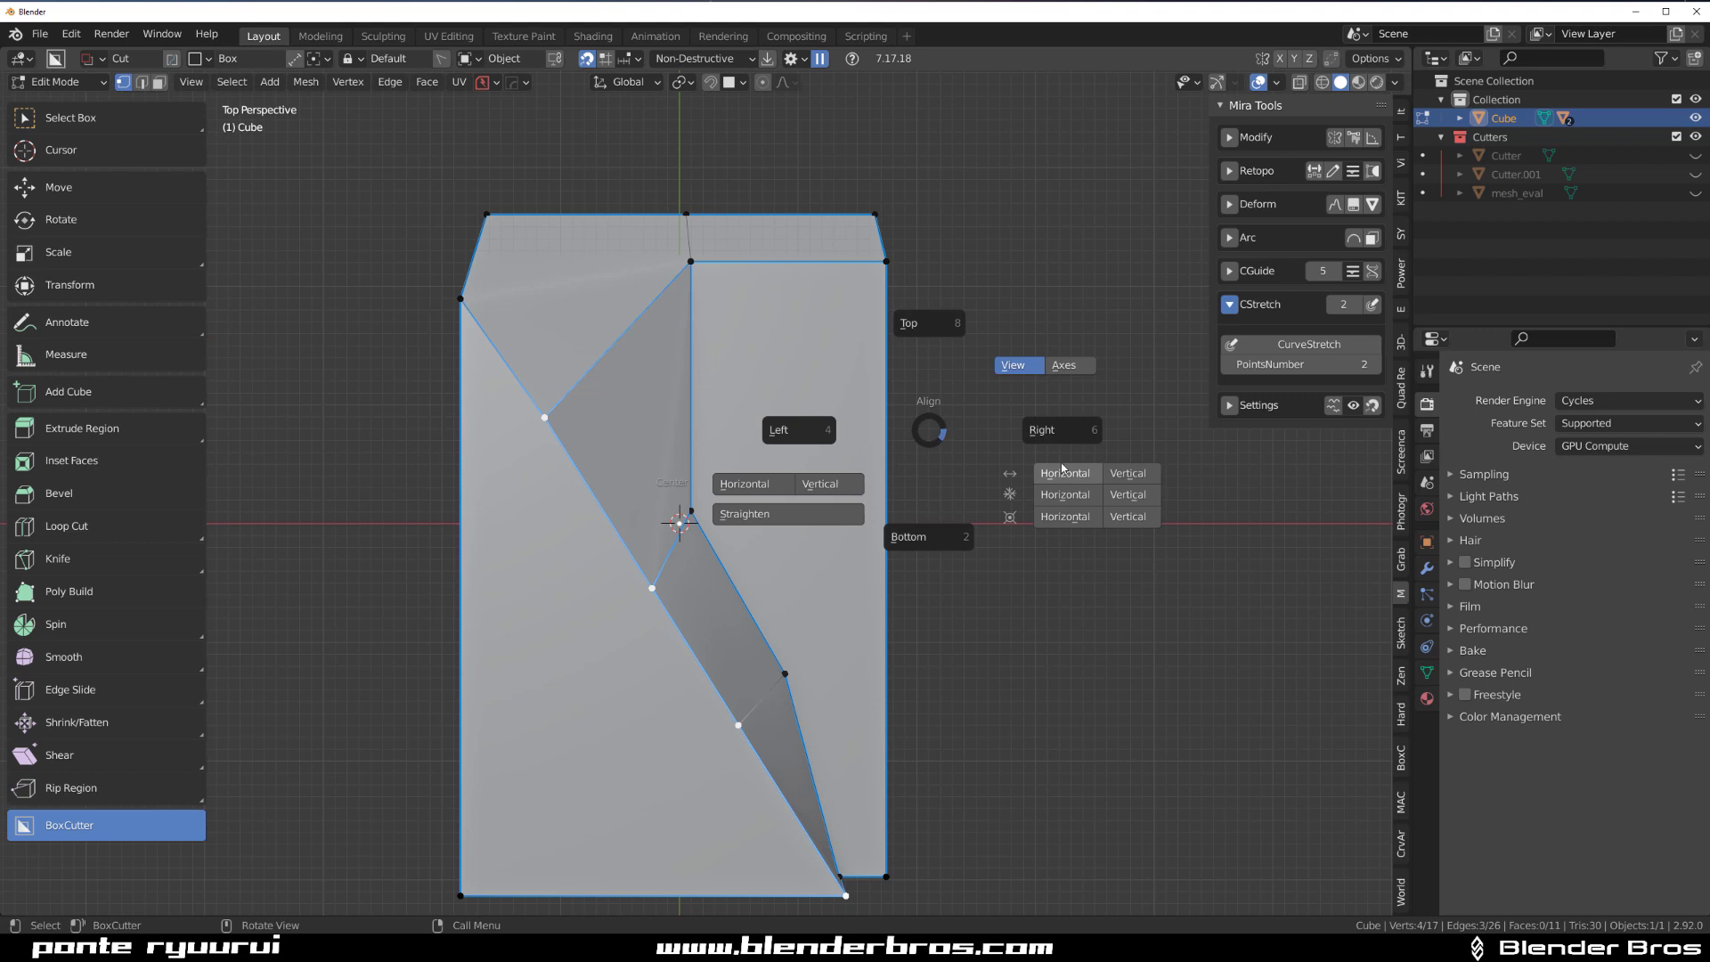
pyautogui.click(1067, 366)
pyautogui.hotkey('alt', 'a')
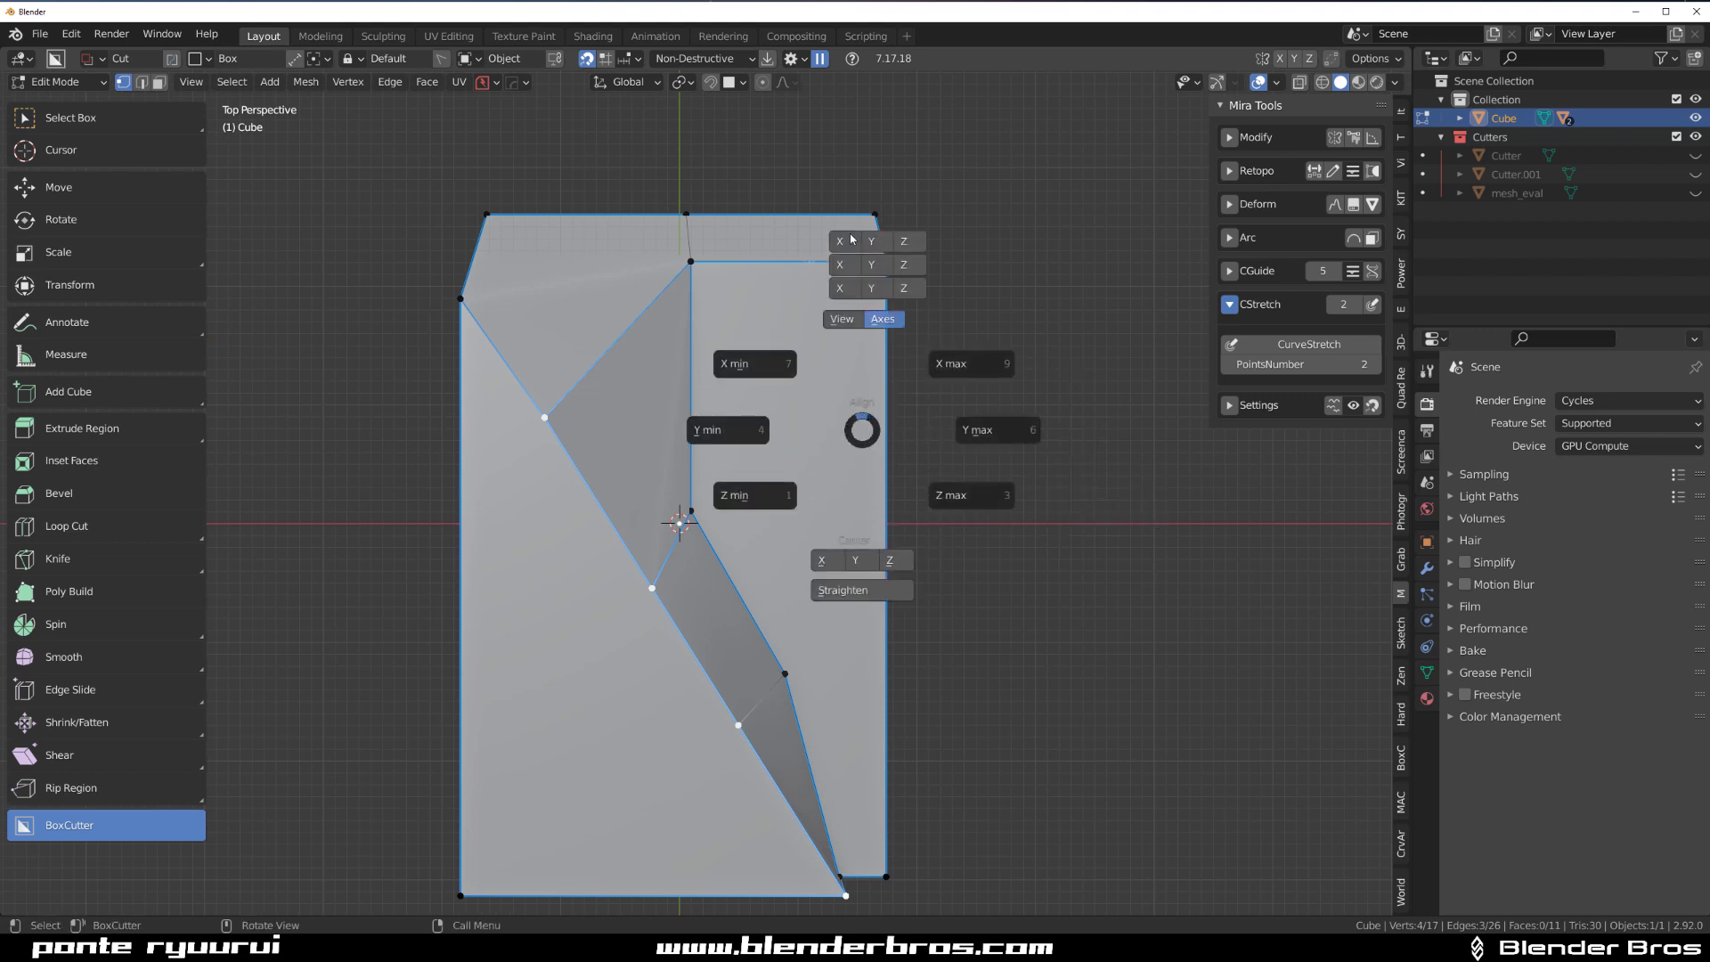
pyautogui.press('Escape')
# Align the four selected slanted-edge vertices to the origin on X and to their average on Y
pyautogui.scroll(-2, 848, 407)
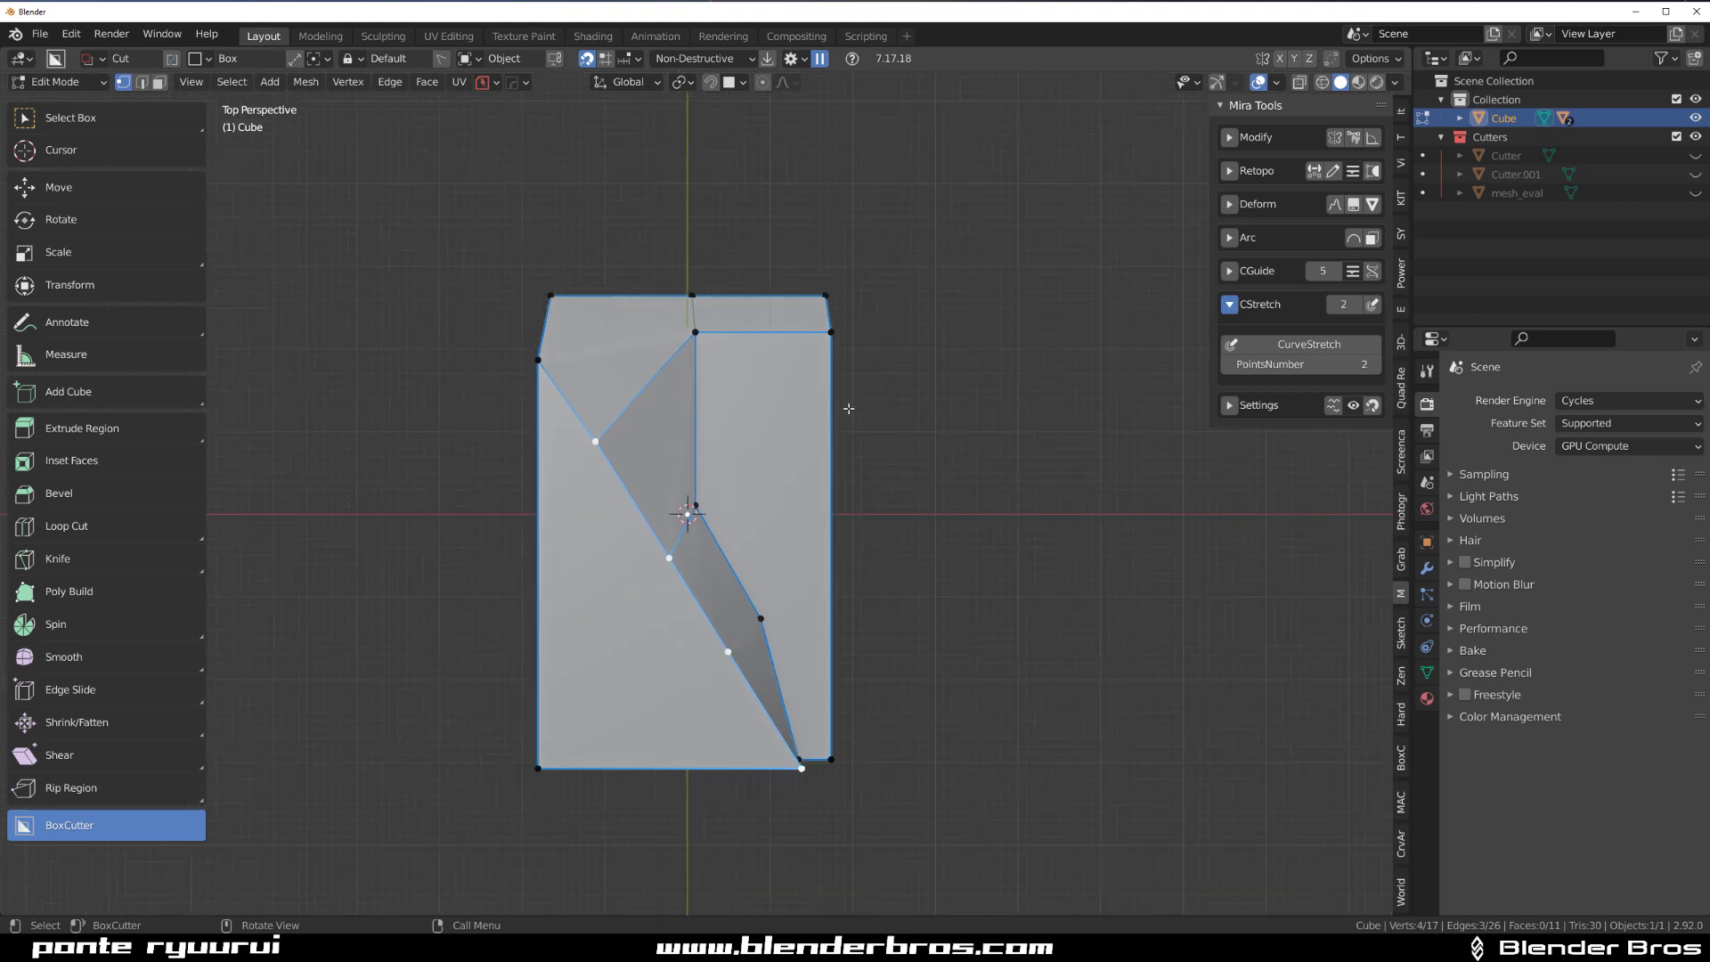
pyautogui.hotkey('alt', 'a')
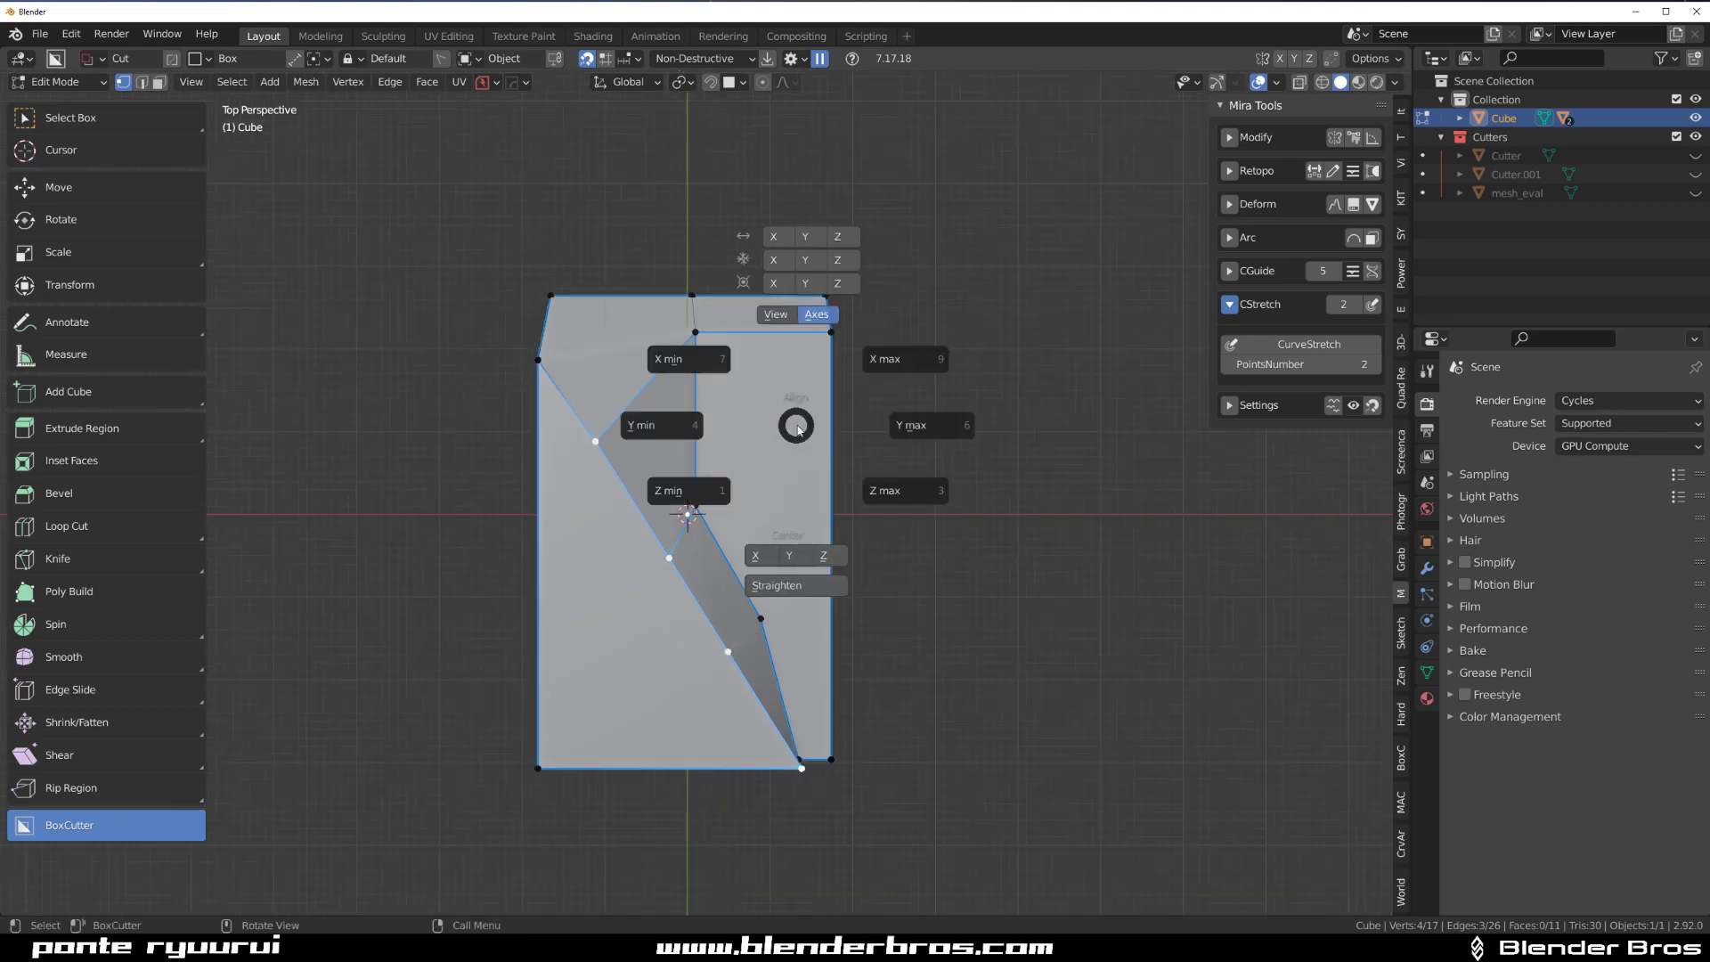
pyautogui.click(779, 265)
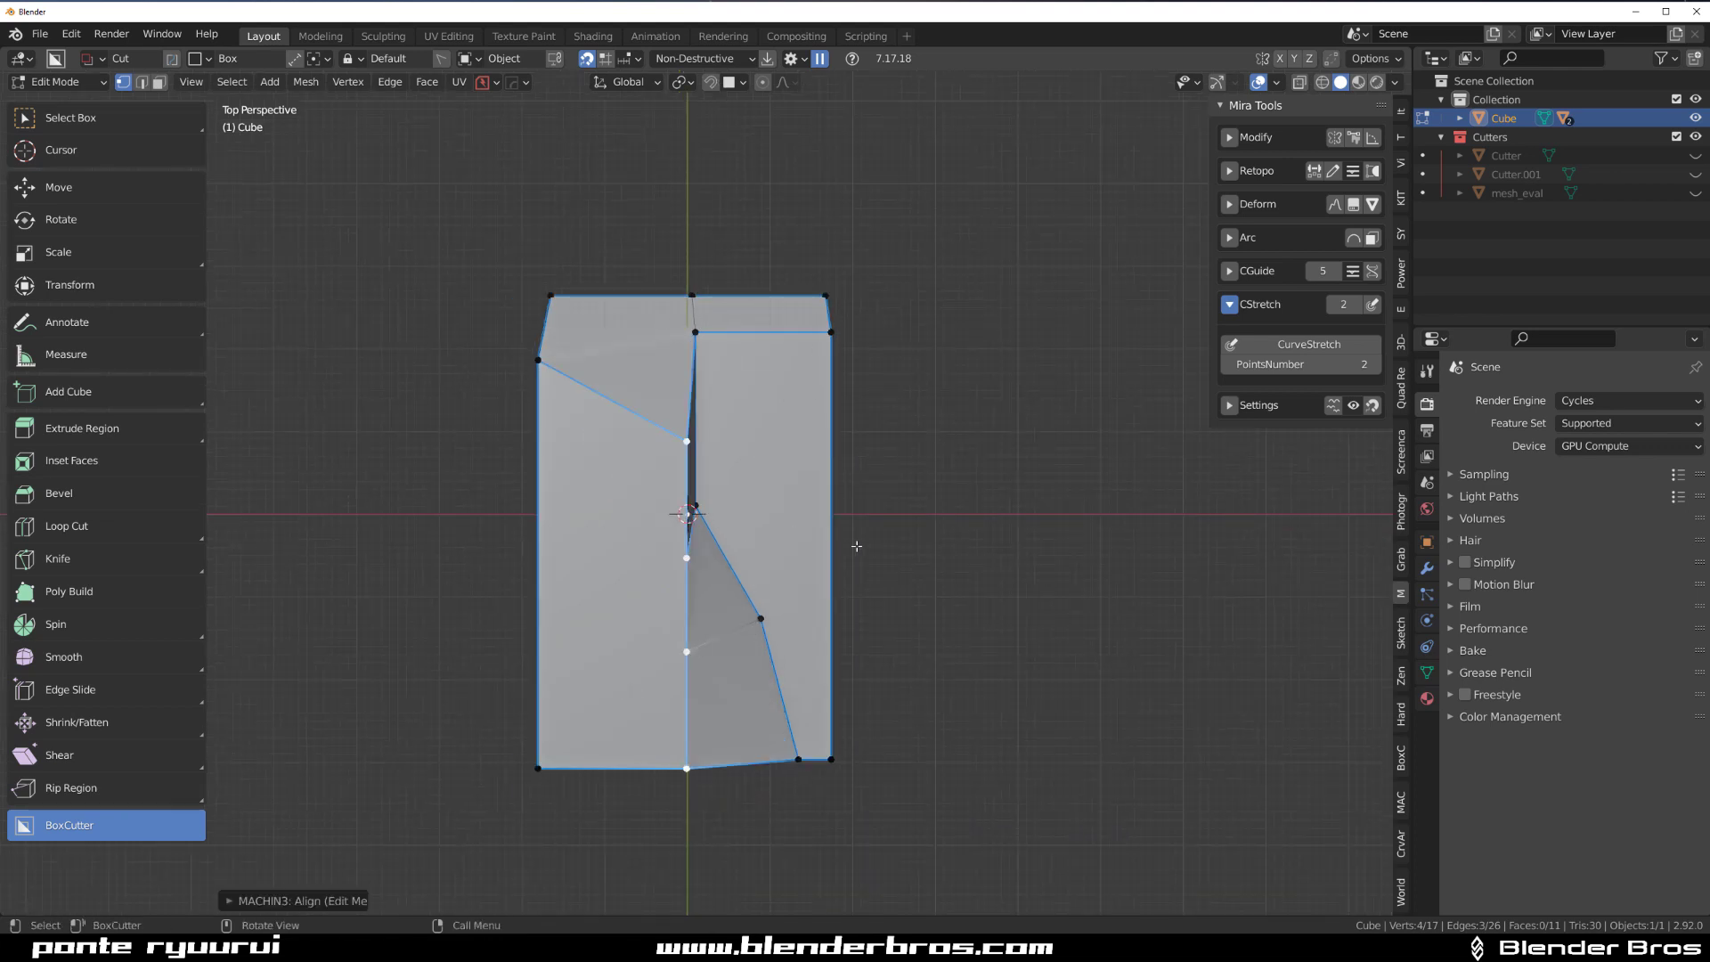
pyautogui.hotkey('alt', 'a')
pyautogui.click(902, 299)
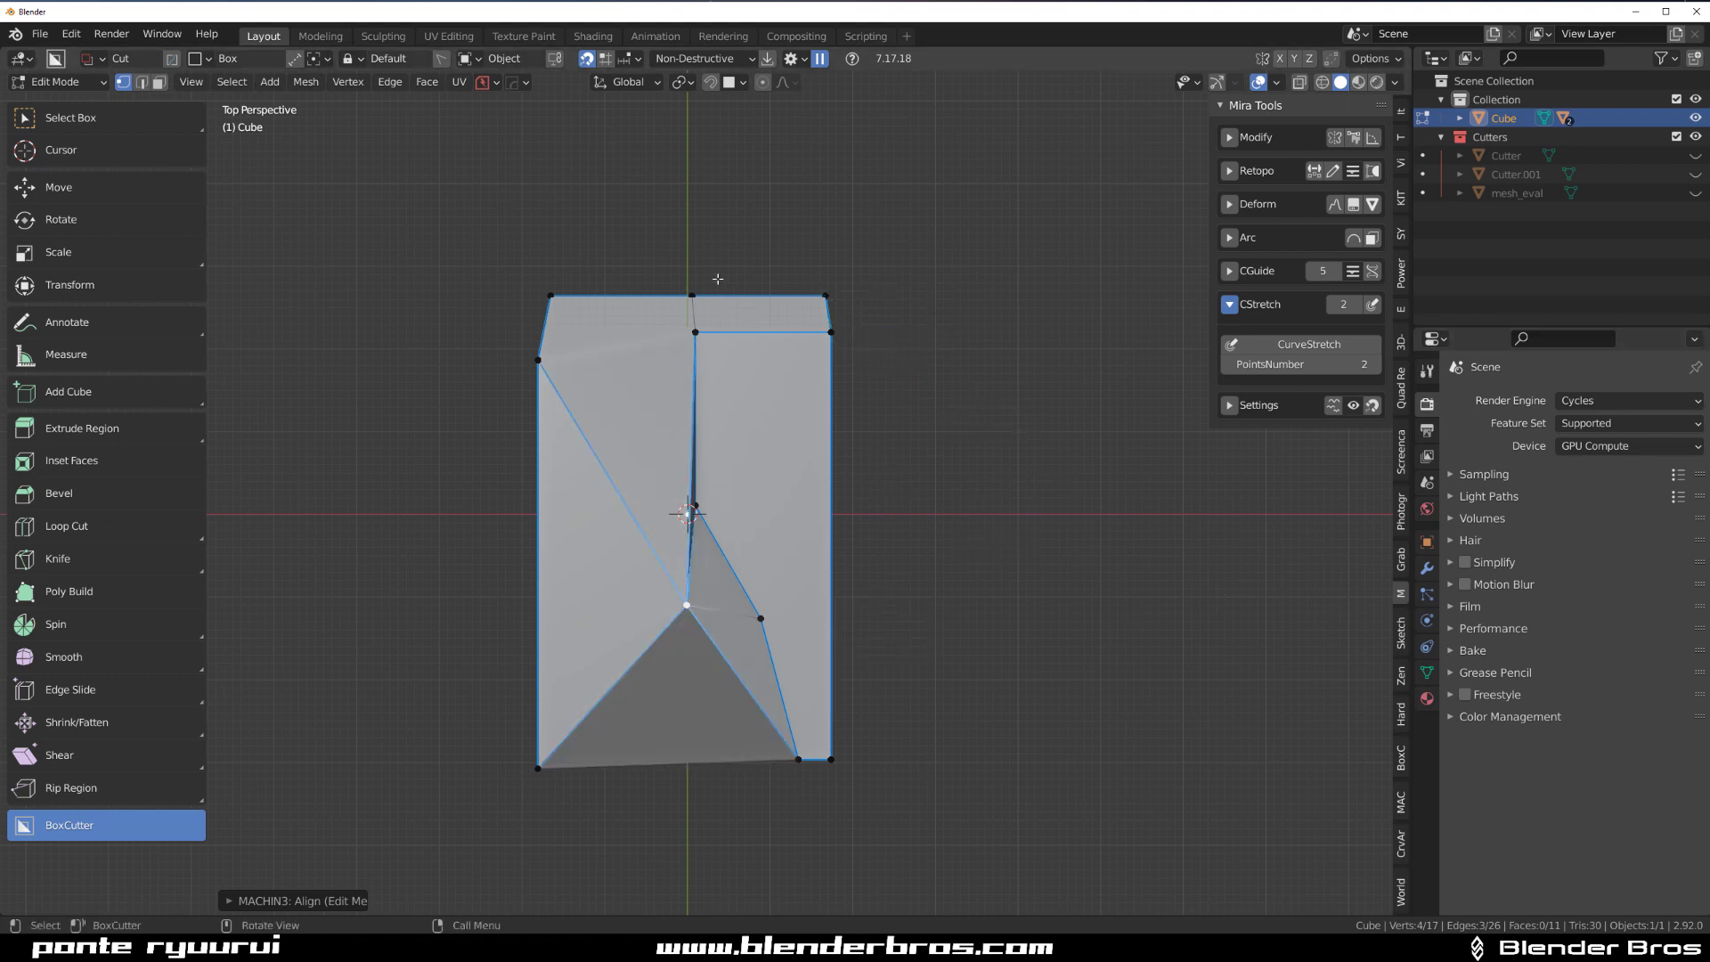
pyautogui.hotkey('alt', 'a')
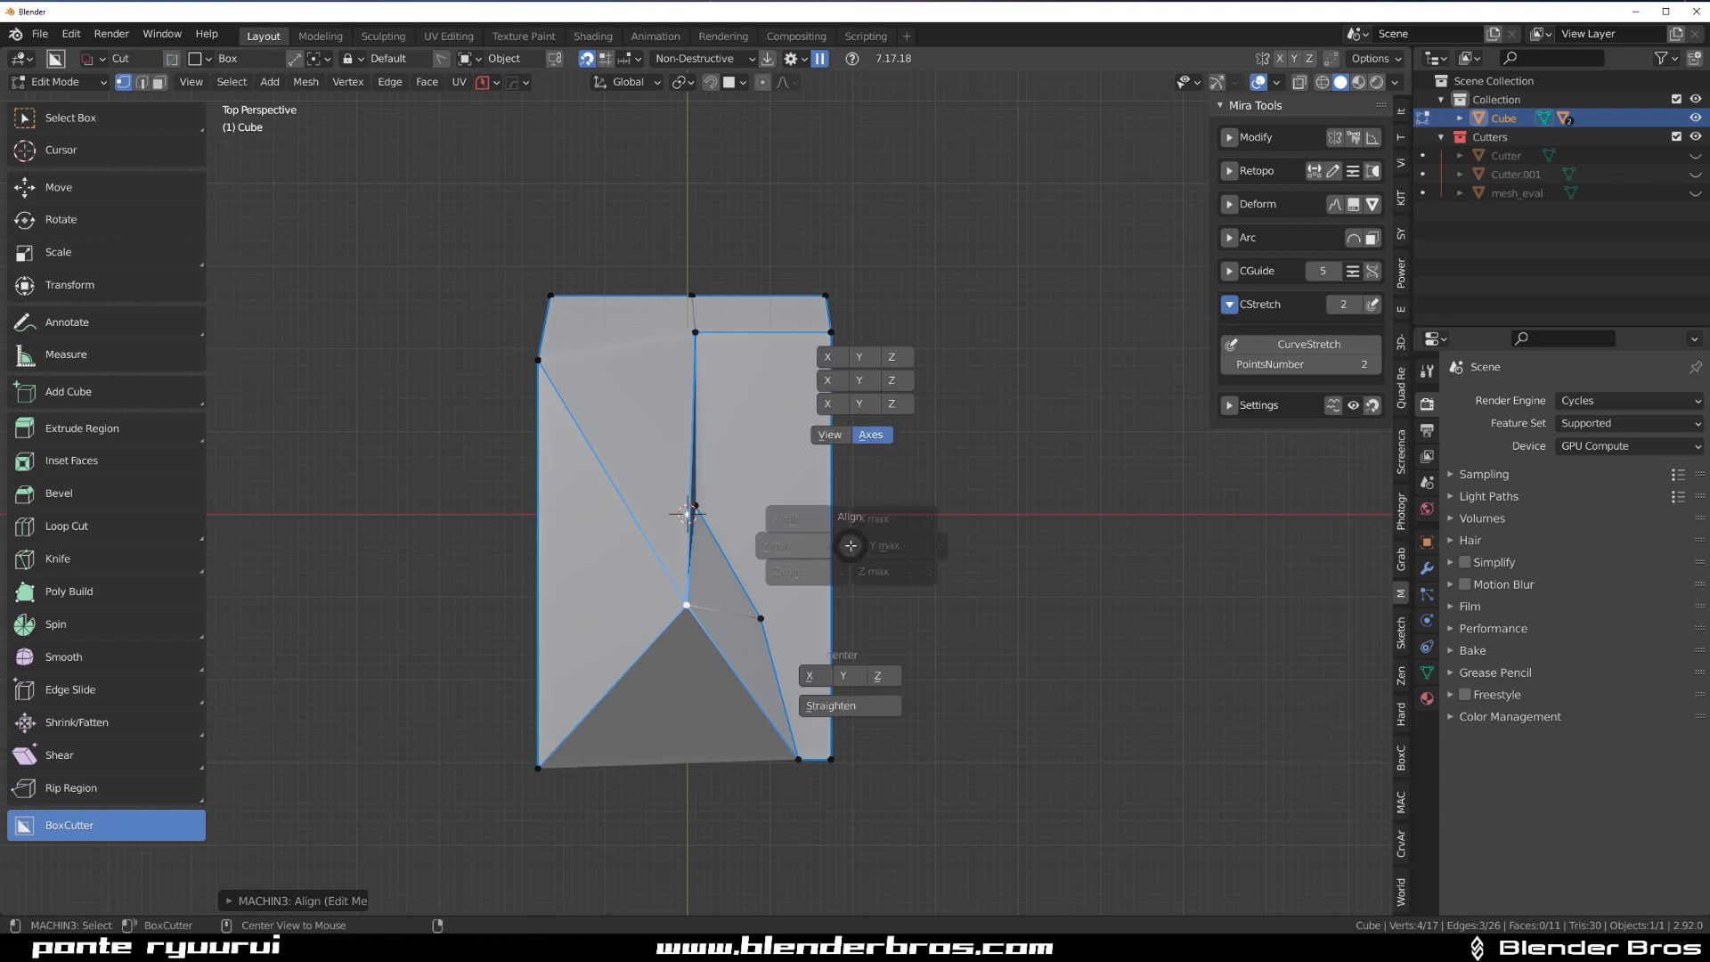
pyautogui.click(938, 524)
# Undo the X and Y alignments and return to Edit Mode with the slanted edge's vertices selected
pyautogui.hotkey('ctrl', 'z')
pyautogui.hotkey('ctrl', 'z')
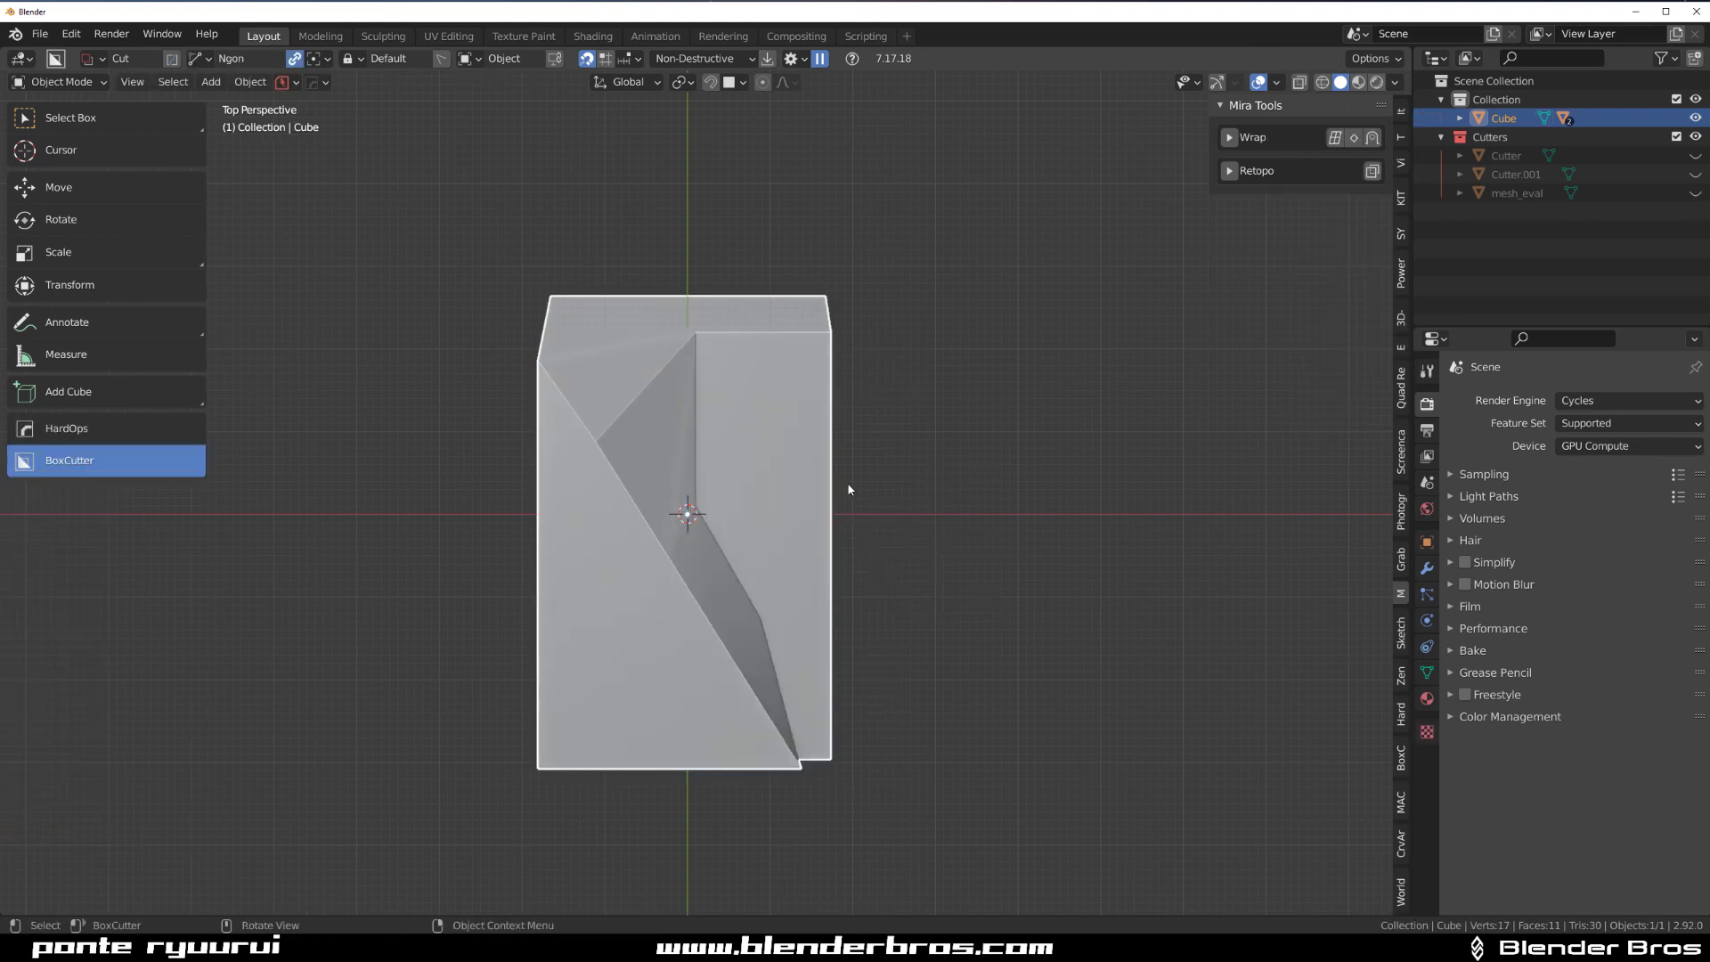
pyautogui.press('Tab')
pyautogui.click(759, 462)
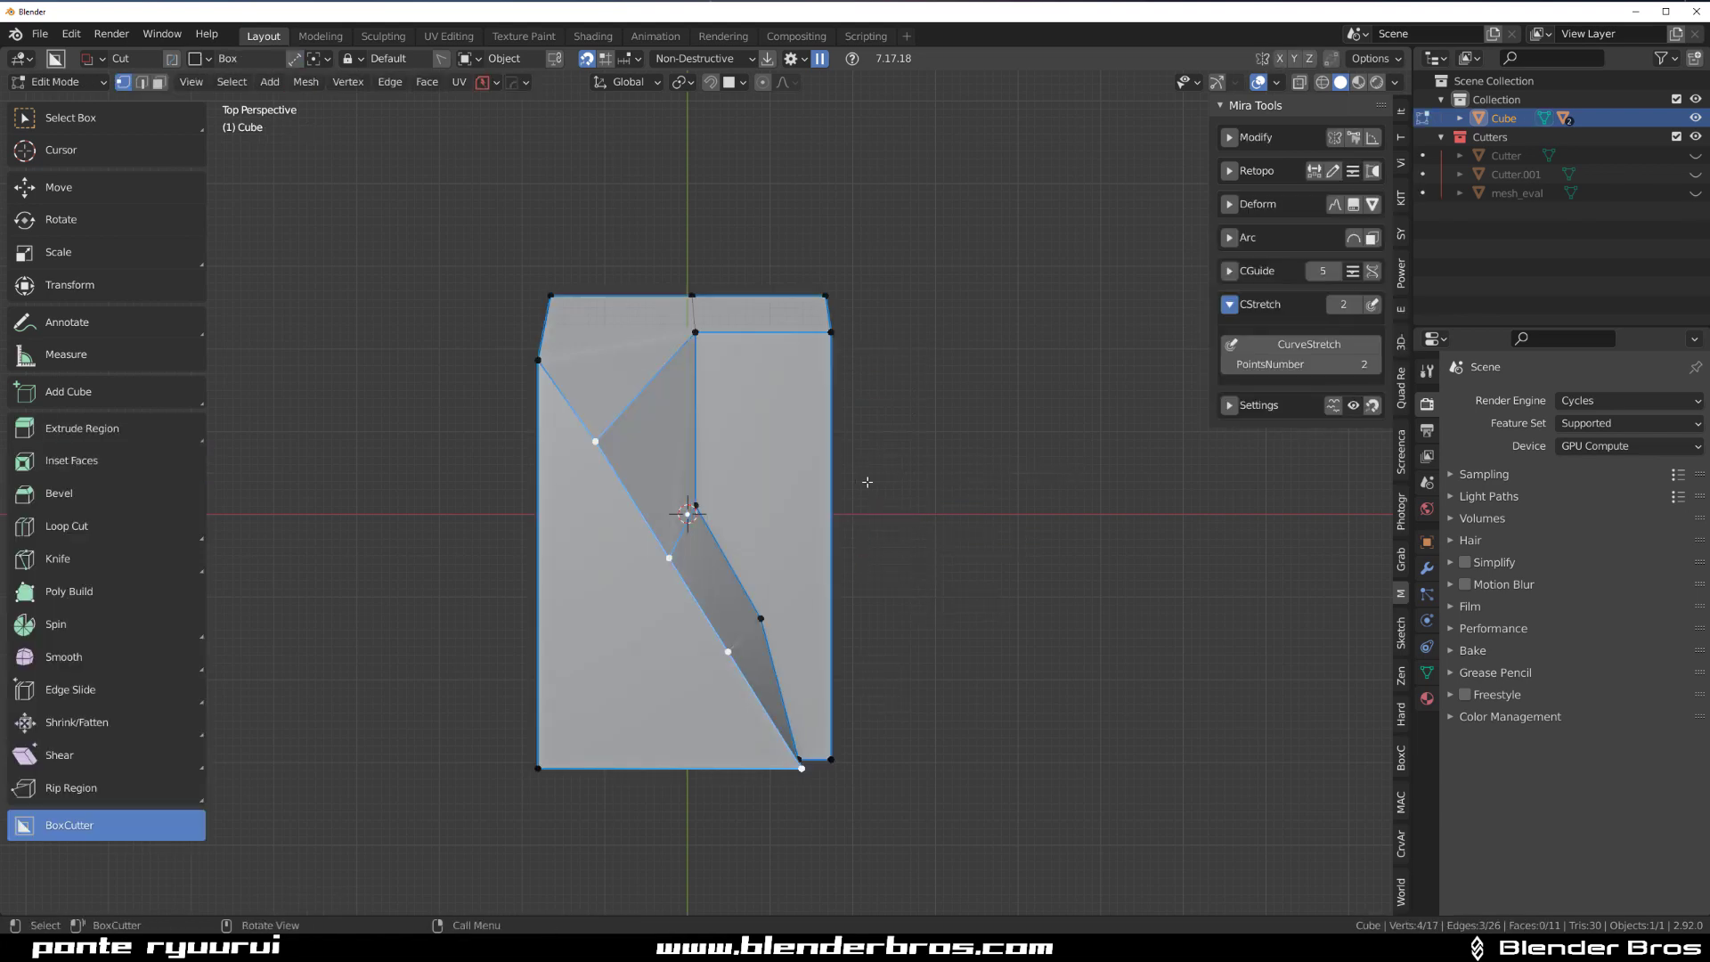
# Return to Object Mode and rotate the cube freely so it sits at an angle to the world axes
pyautogui.moveTo(871, 493); pyautogui.dragTo(756, 370, button='middle')
pyautogui.press('Tab')
pyautogui.click(775, 478)
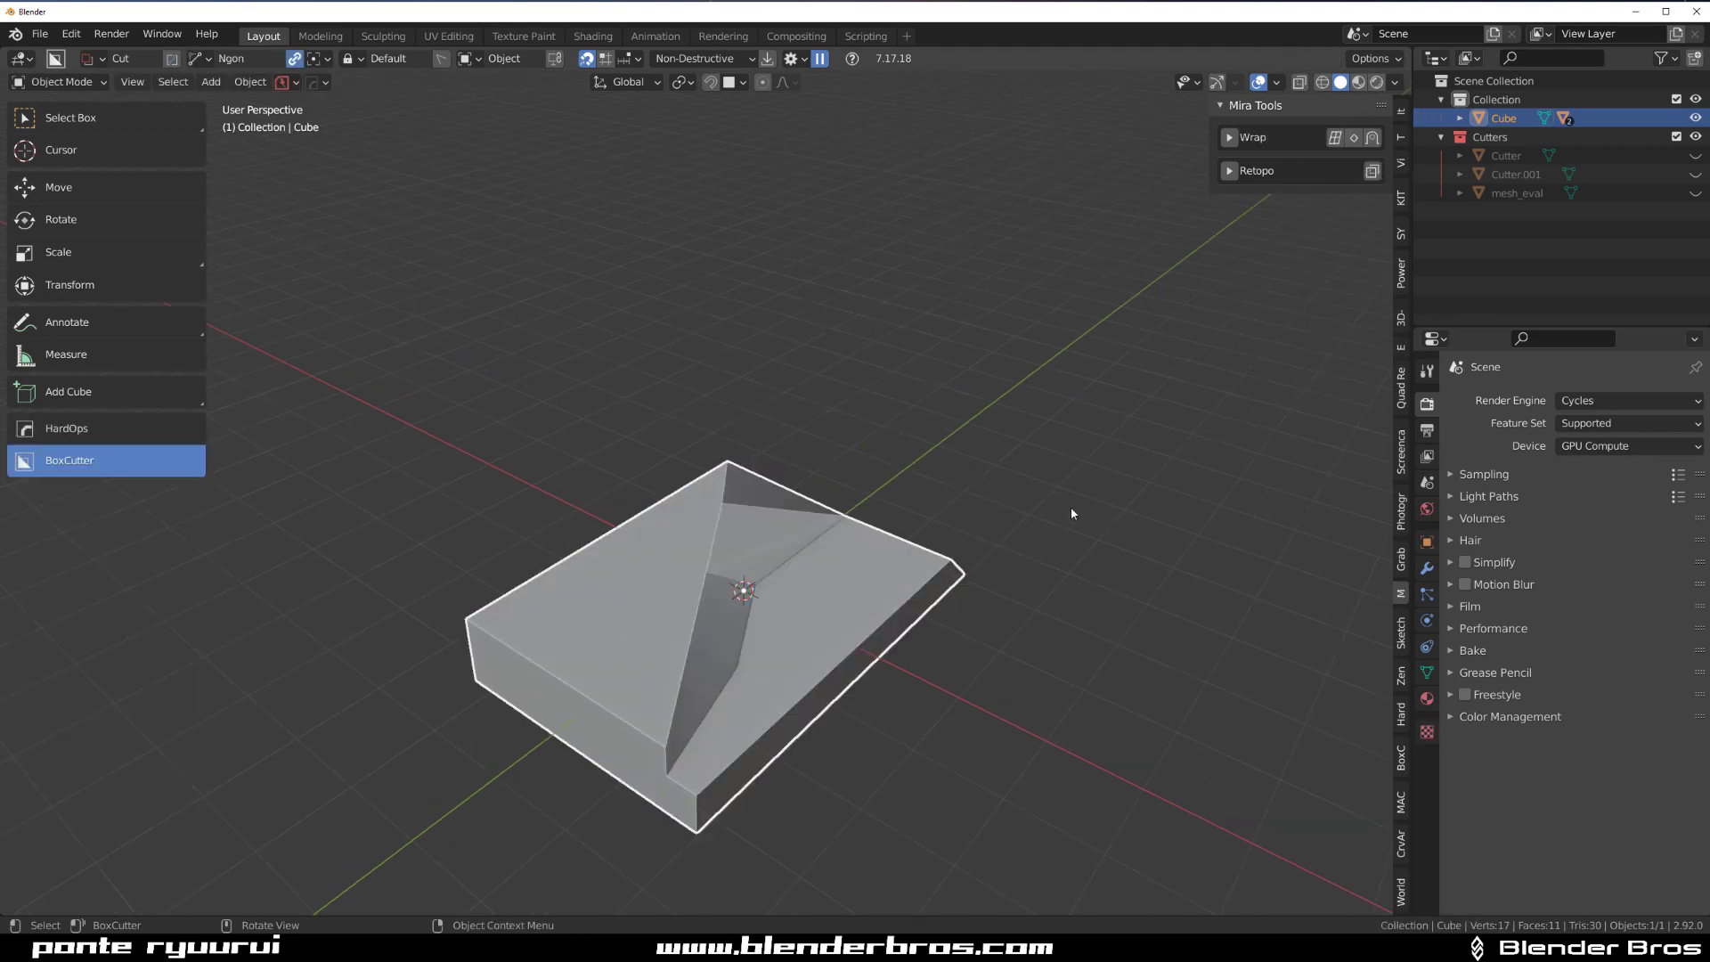
pyautogui.press('r')
pyautogui.click(1073, 674)
pyautogui.moveTo(985, 638); pyautogui.dragTo(908, 570, button='middle')
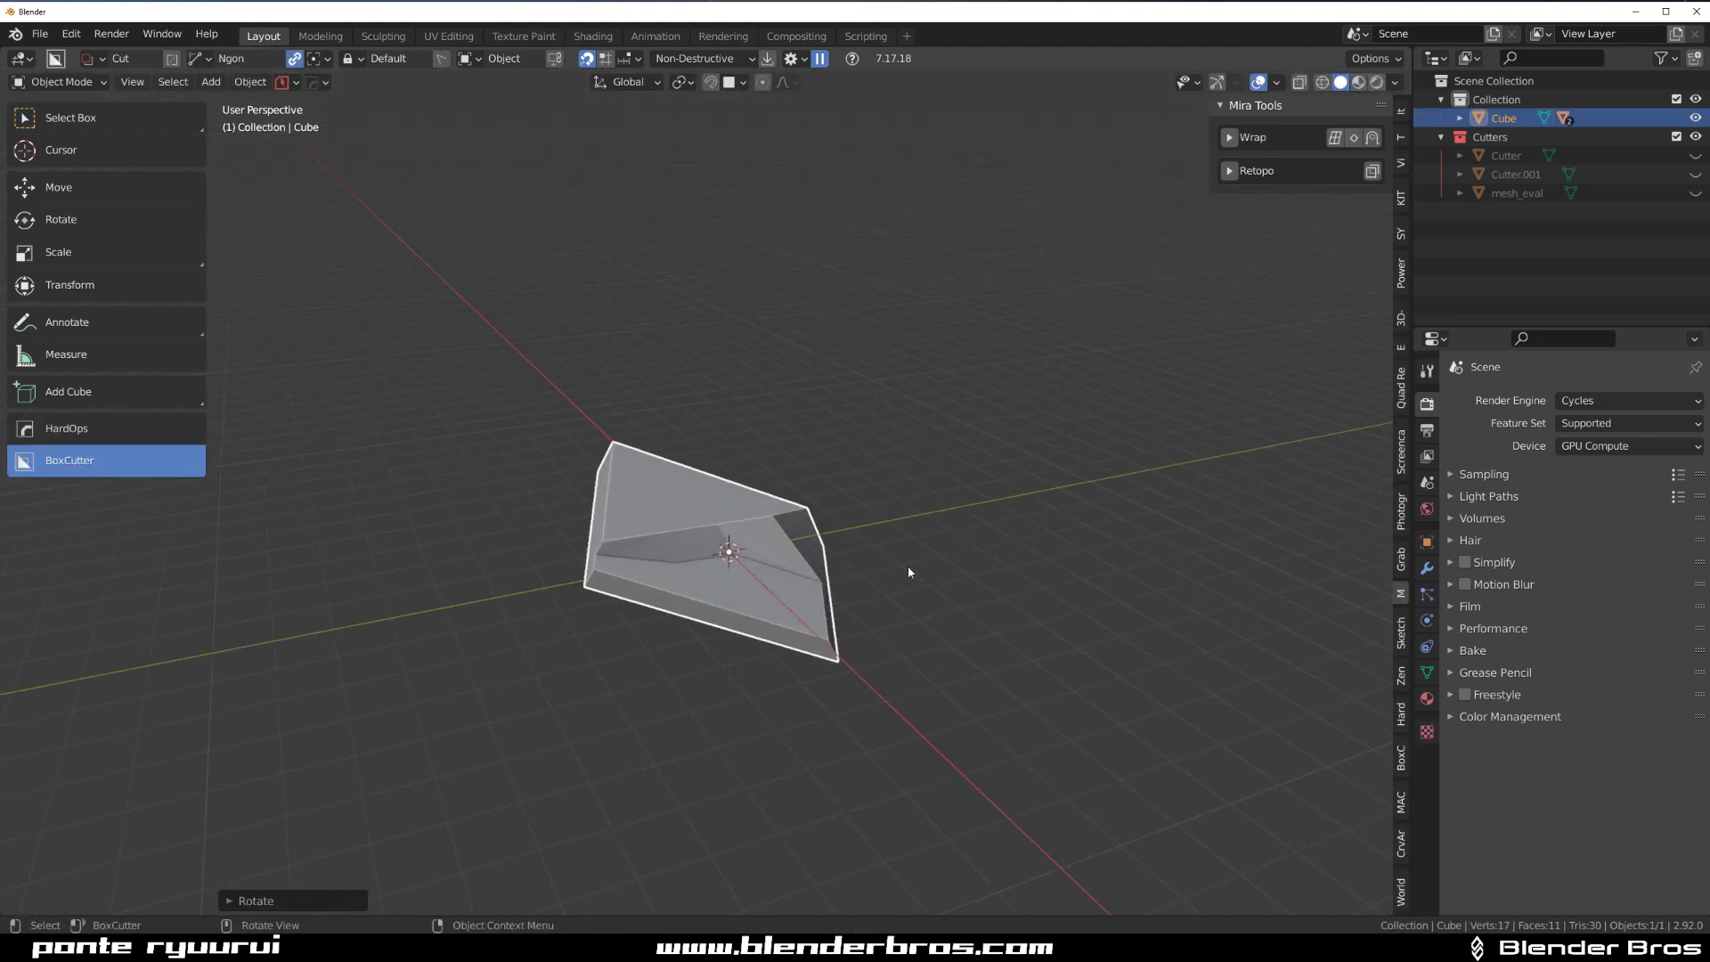
# Preview a move of the rotated cube along its local Y axis
pyautogui.press('g')
pyautogui.press('y')
pyautogui.press('y')
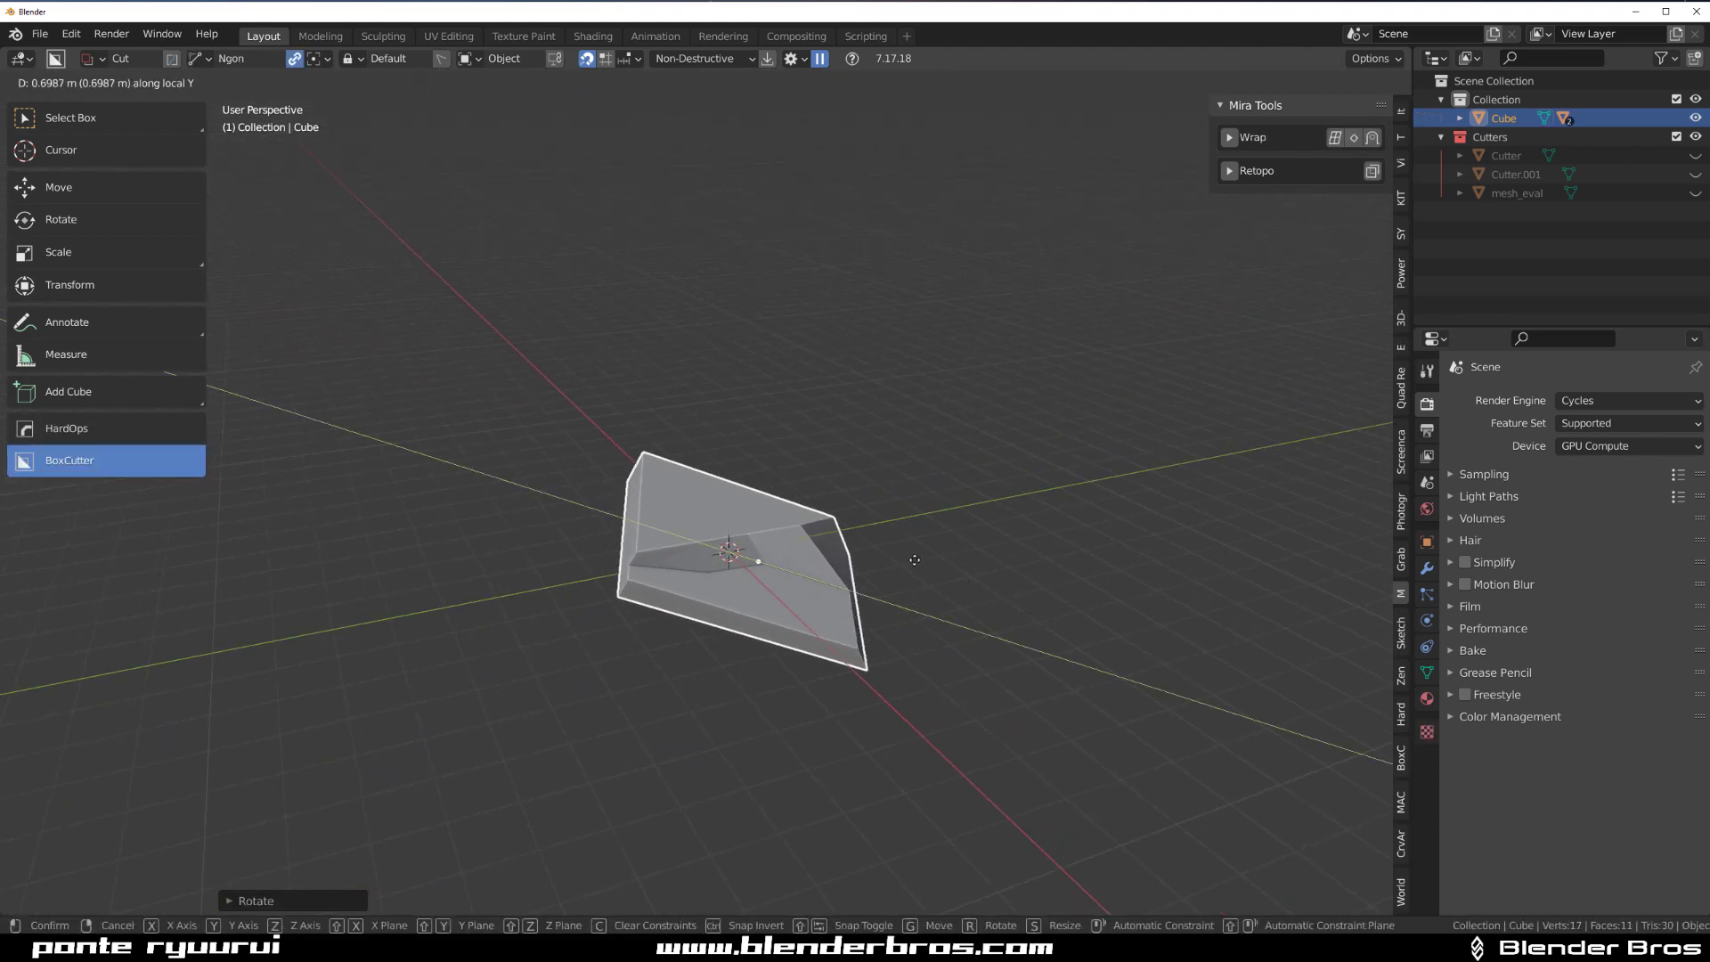
pyautogui.rightClick(712, 525)
# Examine Align's X option in Axes mode for the rotated cube's selected vertices and return to Object Mode
pyautogui.moveTo(784, 490); pyautogui.dragTo(907, 594, button='middle')
pyautogui.press('Tab')
pyautogui.hotkey('alt', 'a')
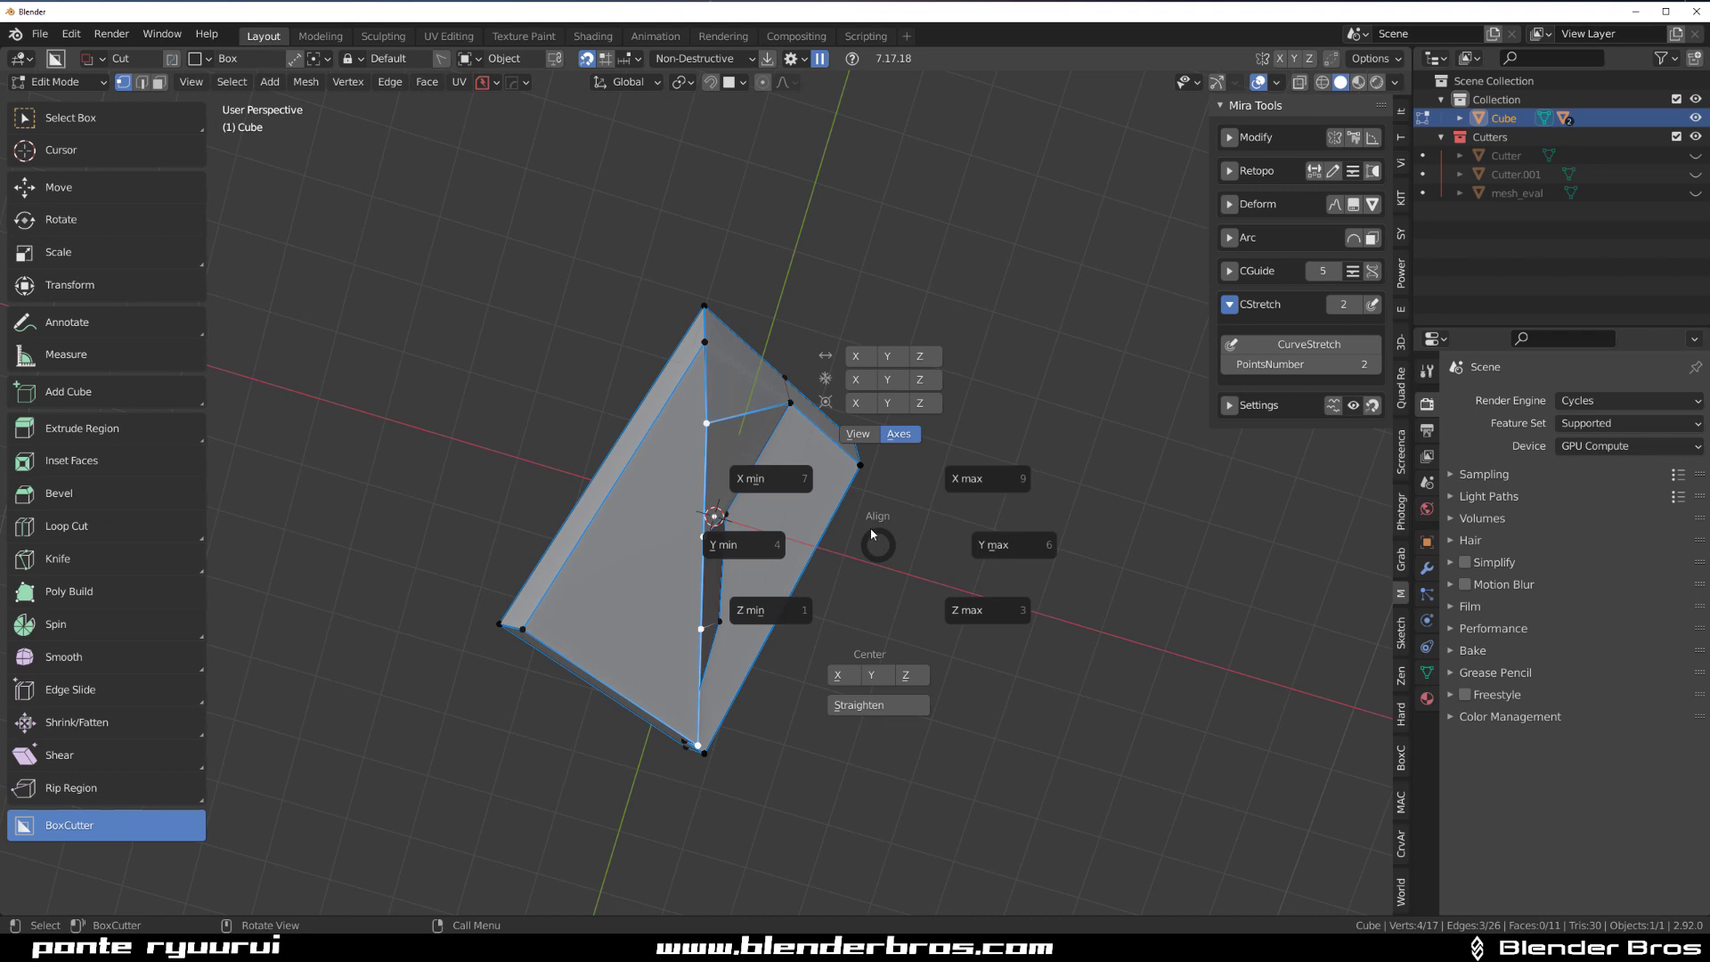
pyautogui.click(858, 380)
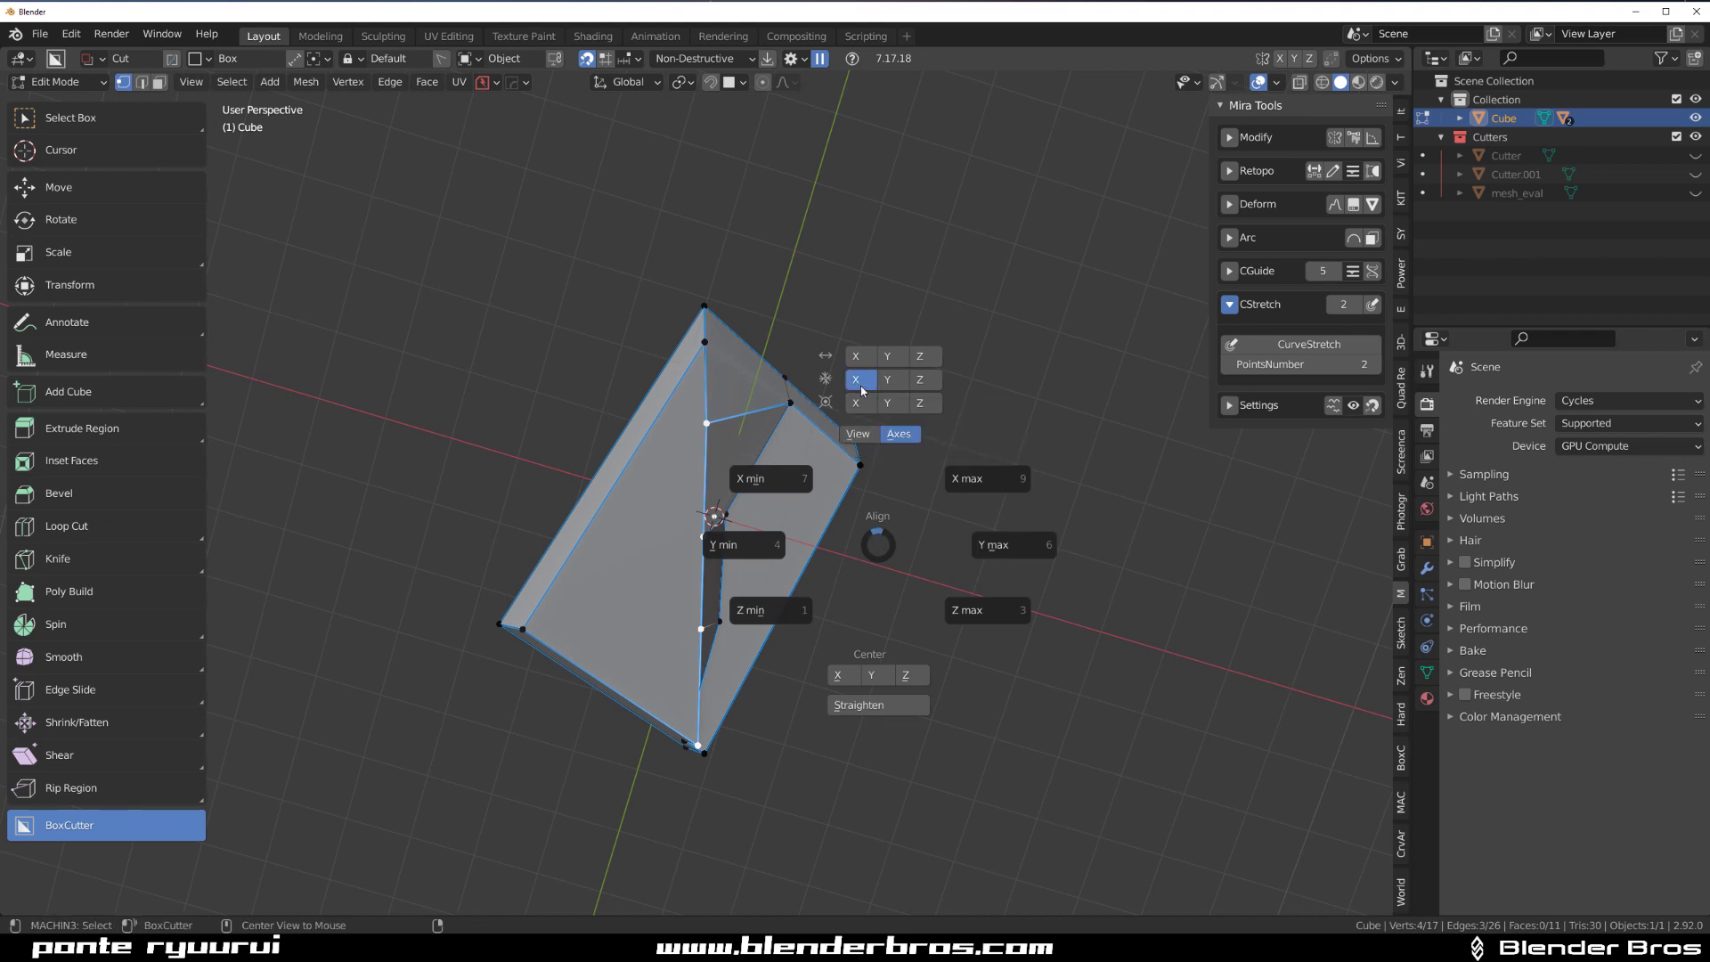
pyautogui.moveTo(916, 501); pyautogui.dragTo(1036, 251, button='middle')
pyautogui.moveTo(873, 611); pyautogui.dragTo(1191, 545, button='middle')
pyautogui.press('Tab')
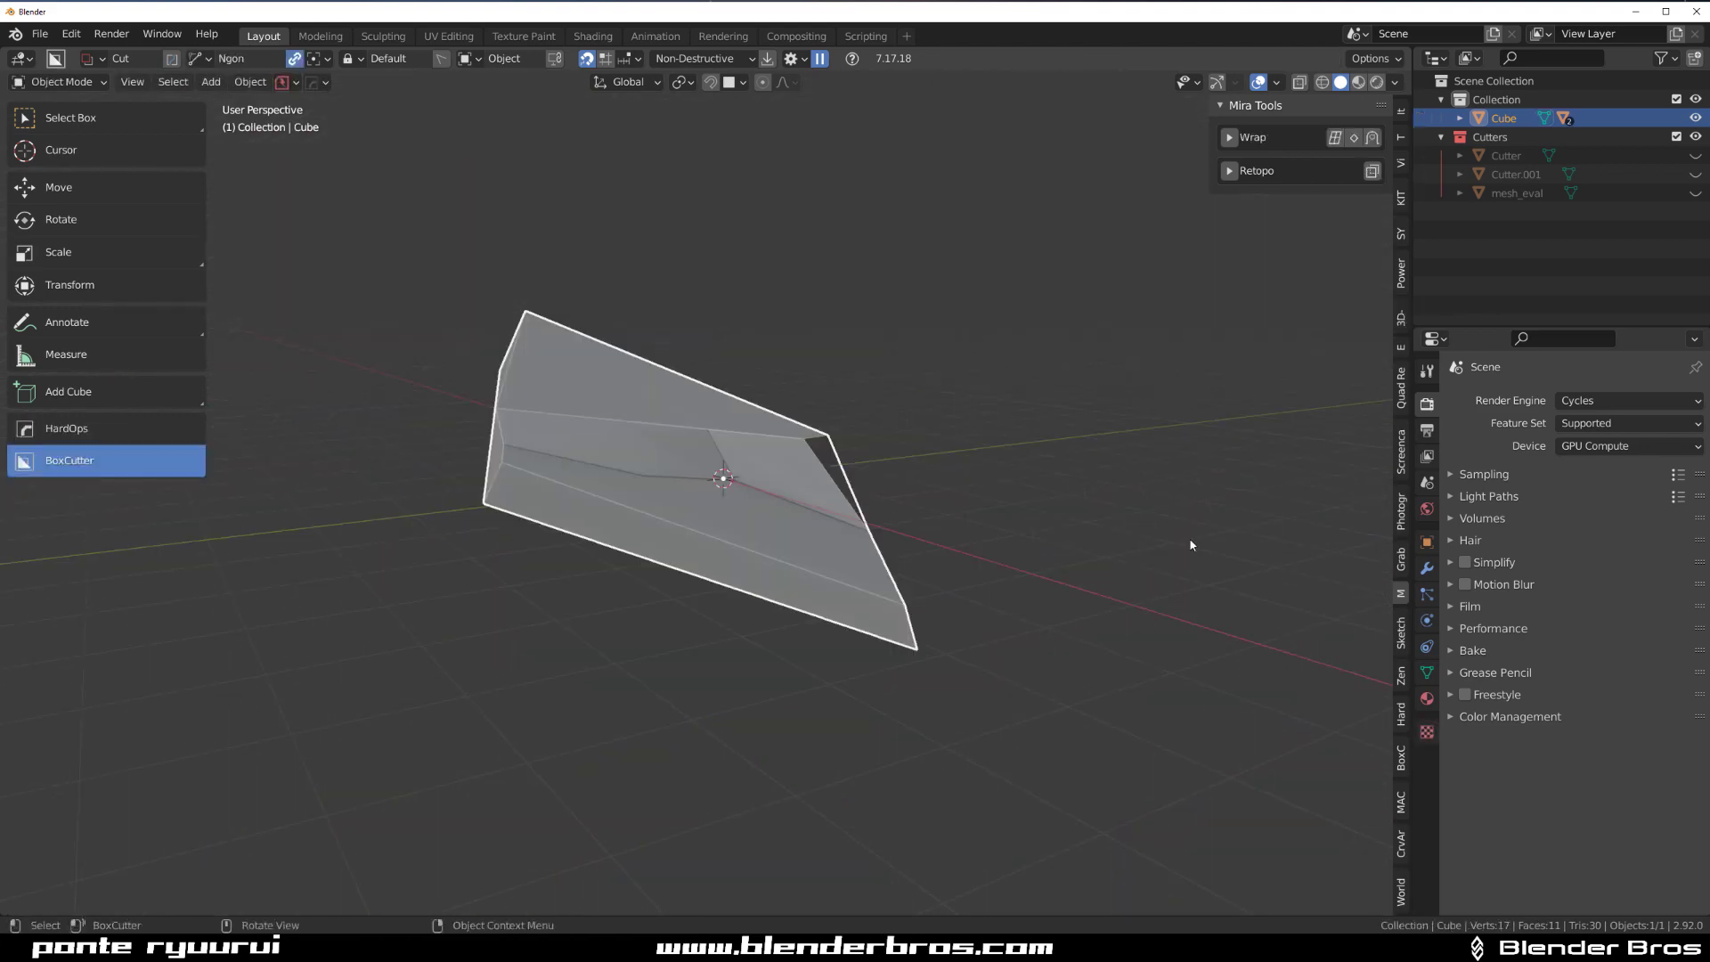